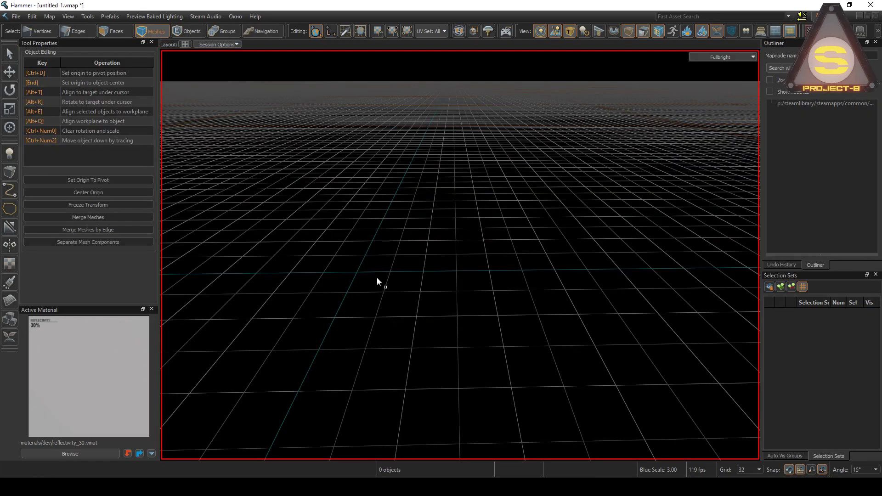
Create a block 64 wide, 32 long and 32 high on the ground grid.
click(6, 174)
drag(388, 276, 440, 292)
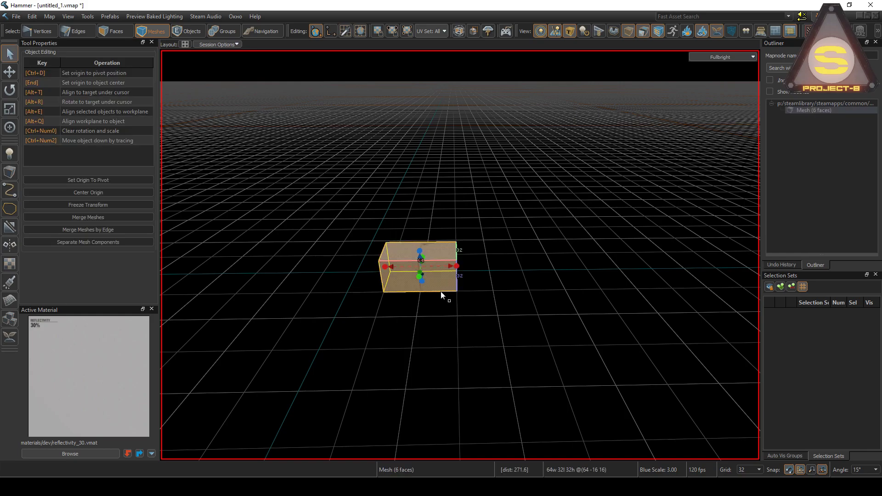
click(349, 271)
Create a pillar block 32 wide, 32 long and 96 high against one end of the low block.
key(shift+b)
drag(368, 296, 381, 297)
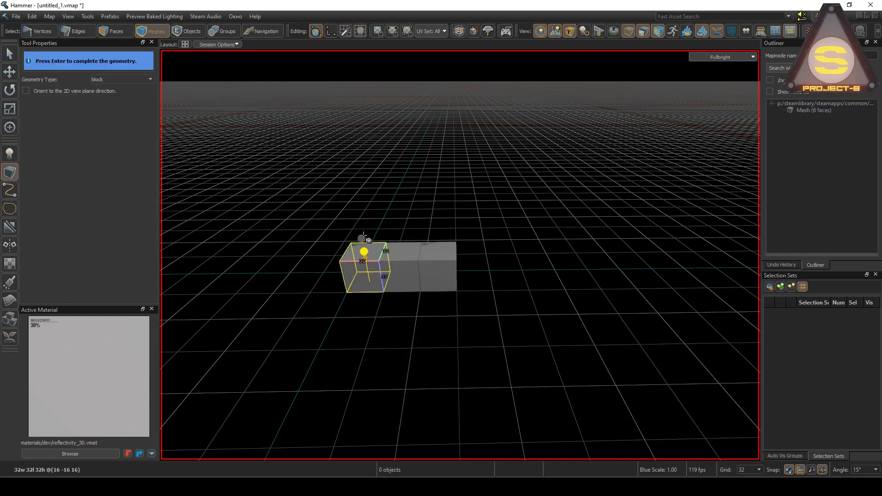
drag(364, 235, 362, 193)
key(Return)
Duplicate the pillar 96 units across to the opposite end of the low block.
key(shift+Right)
key(Right)
key(Right)
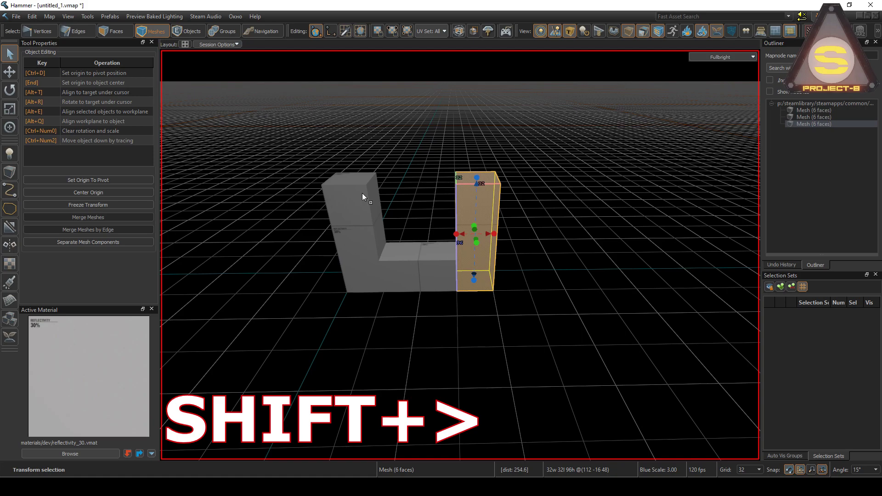
key(Escape)
Raise the low middle block 96 units so its underside is level with the pillar tops.
key(z)
key(w)
key(s)
key(z)
click(427, 348)
key(Up)
key(Up)
key(Up)
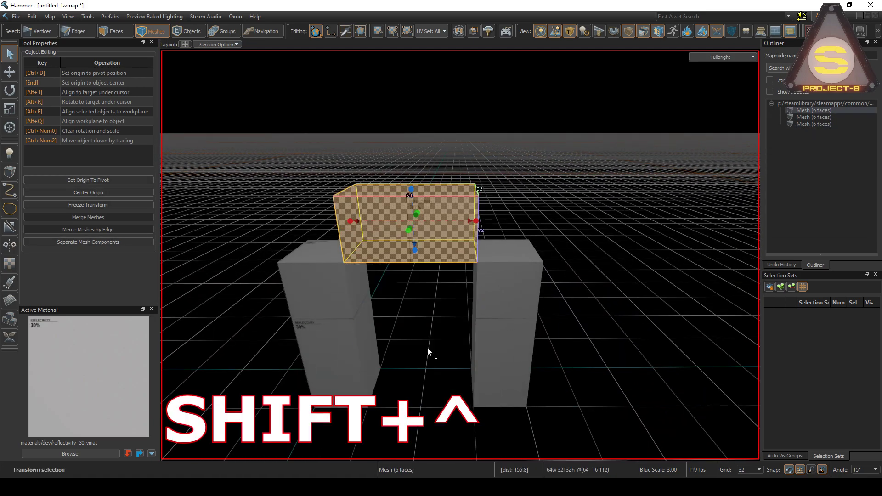
key(Escape)
Delete the top faces of both pillars and the two end faces of the raised block.
key(z)
key(w)
key(z)
key(3)
click(523, 258)
shift+click(325, 244)
right_drag(325, 244, 352, 244)
key(d)
shift+click(332, 237)
key(a)
shift+click(488, 267)
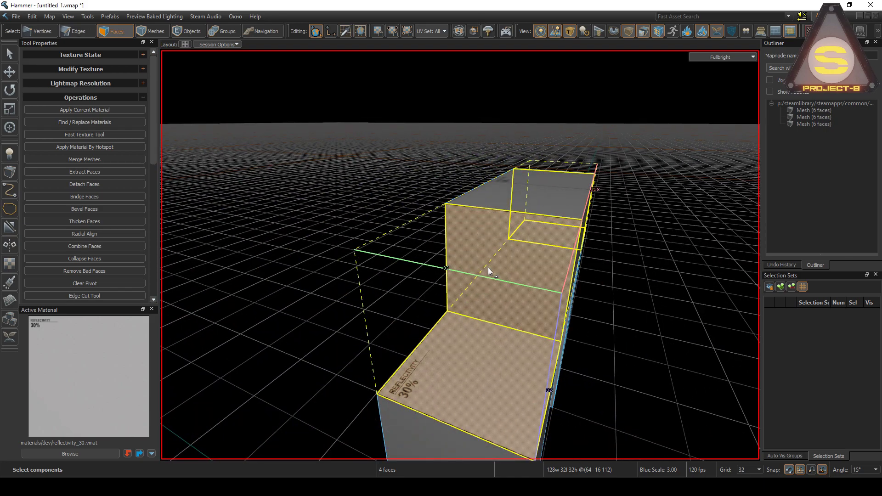
key(Delete)
Raise the outer top edges of both pillars by 32 units to the height of the lintel's top.
key(z)
key(d)
key(z)
key(2)
click(486, 283)
shift+click(219, 268)
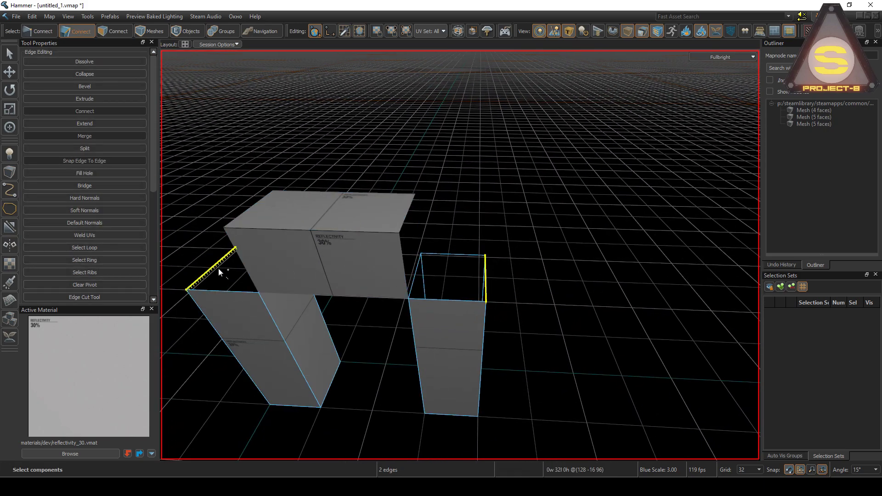
key(Up)
click(492, 218)
key(z)
key(a)
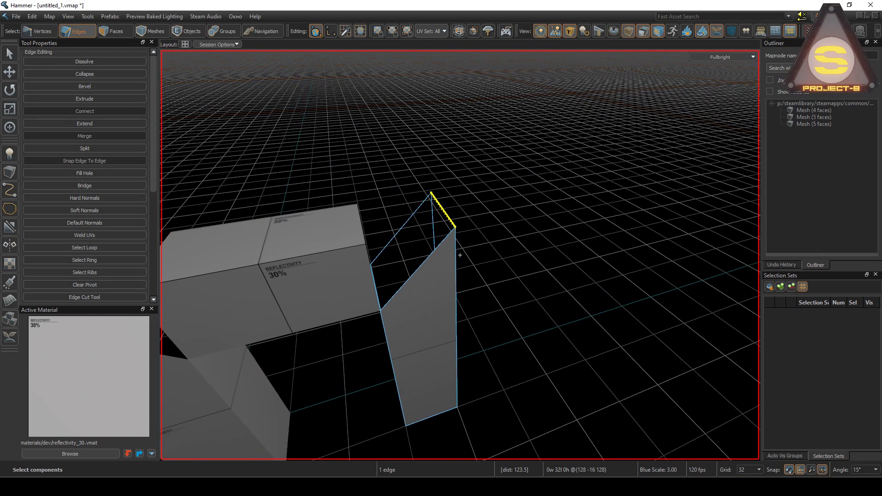
key(d)
key(z)
Merge the lintel and the two pillars into a single mesh.
key(4)
shift+click(415, 287)
shift+click(291, 301)
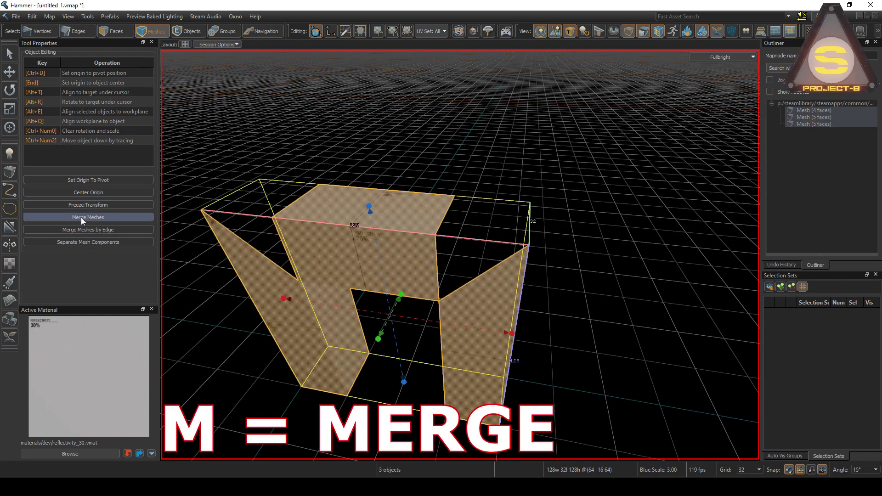
click(80, 217)
Merge the lintel's right top end edge onto the raised outer edge of the right pillar.
key(2)
click(444, 214)
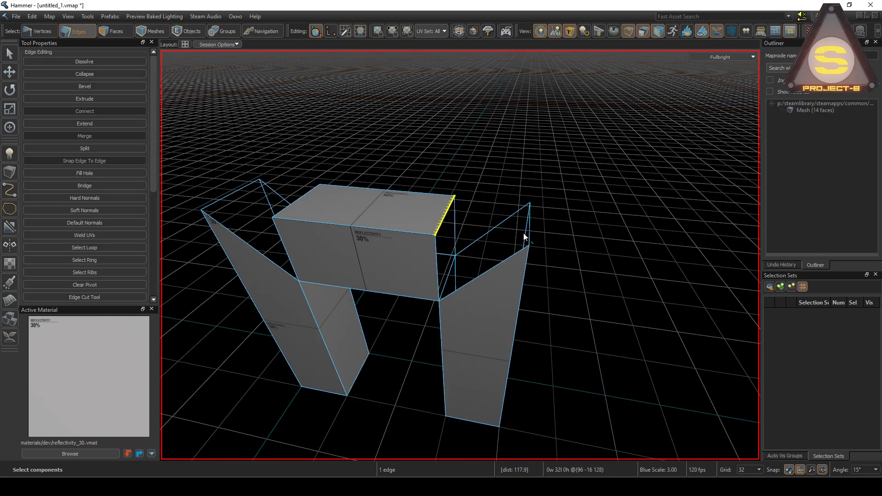
scroll(522, 233, up, 5)
shift+click(473, 237)
key(b)
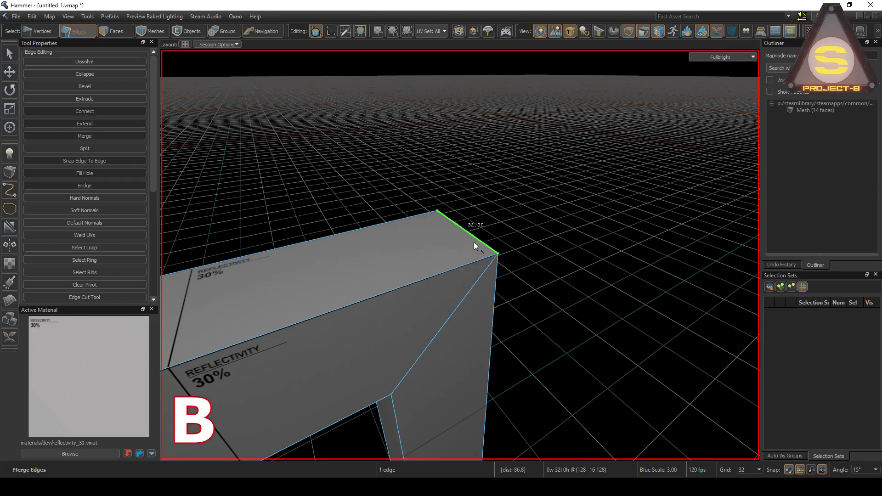
key(Escape)
Merge the lintel's left top end edge onto the raised outer edge of the left pillar.
scroll(473, 241, down, 5)
scroll(488, 258, up, 5)
shift+click(348, 280)
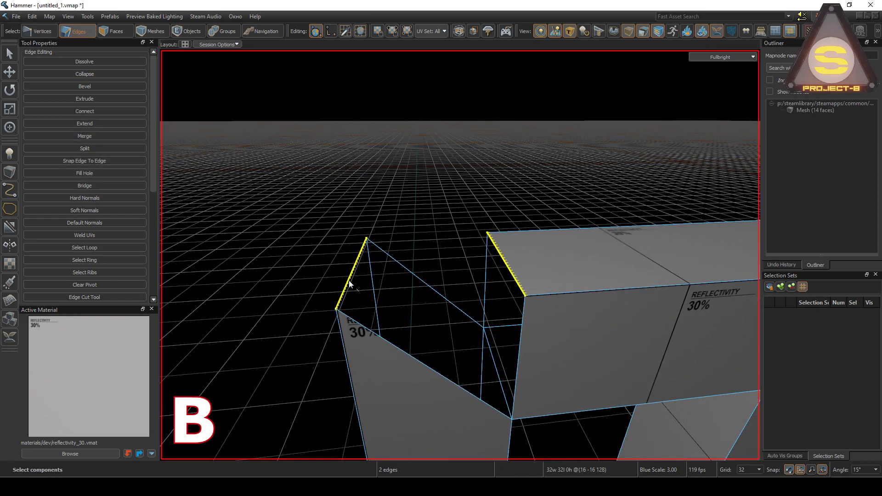
key(b)
right_drag(348, 280, 460, 255)
Delete the unneeded faces of the merged arch, first a pair and then a further three.
key(3)
click(413, 258)
shift+click(338, 335)
key(Delete)
right_drag(338, 335, 460, 254)
click(431, 227)
right_drag(430, 226, 459, 255)
shift+click(356, 256)
right_drag(356, 255, 460, 255)
shift+click(376, 285)
right_drag(376, 285, 460, 255)
key(Delete)
mouse_move(376, 284)
right_down()
mouse_move(459, 255)
mouse_move(378, 281)
right_up()
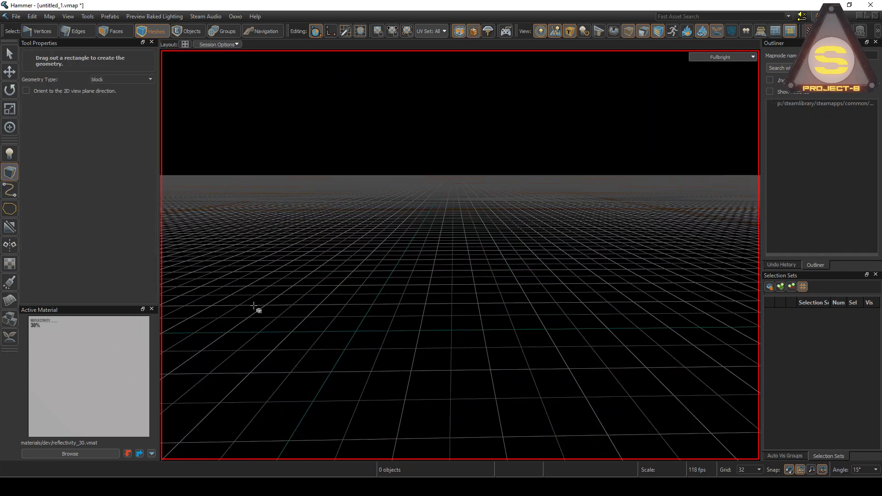
Create a wall block 128 wide, 32 long and 128 high in the empty map.
drag(351, 330, 482, 354)
drag(415, 311, 412, 206)
key(Return)
Inset the wall's front and back faces by extruding them inward at 0.50 scale.
right_drag(539, 246, 498, 268)
key(3)
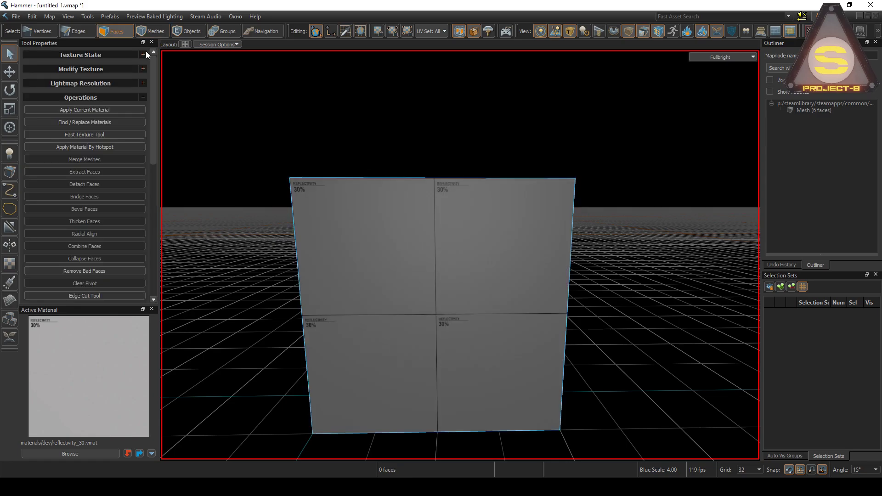
mouse_move(413, 254)
mouse_down()
mouse_move(415, 332)
mouse_move(445, 294)
mouse_up()
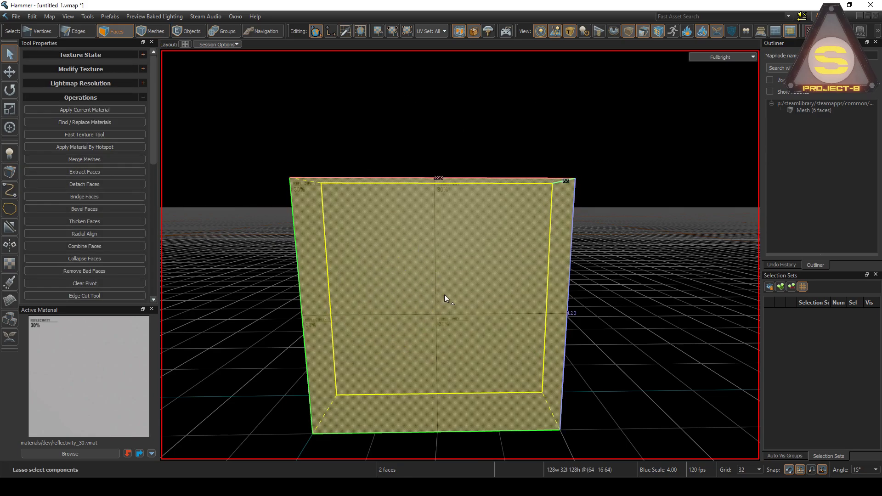
click(10, 109)
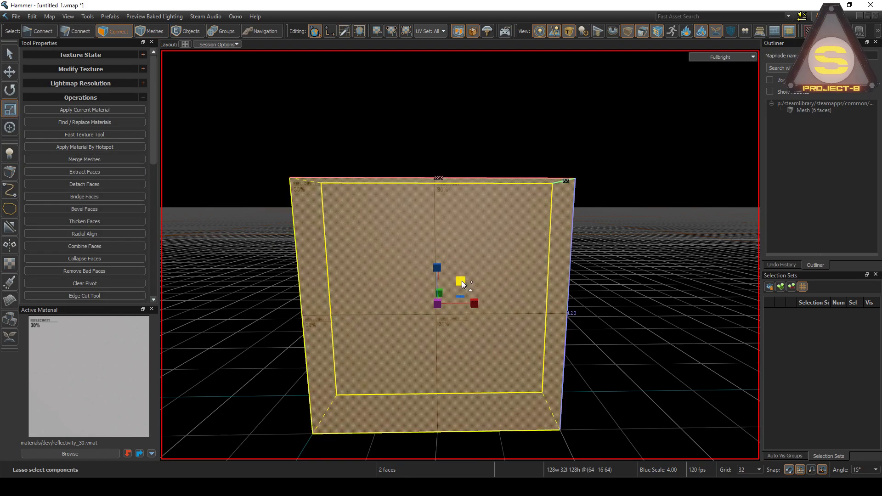
shift+drag(460, 281, 449, 291)
scroll(517, 330, up, 3)
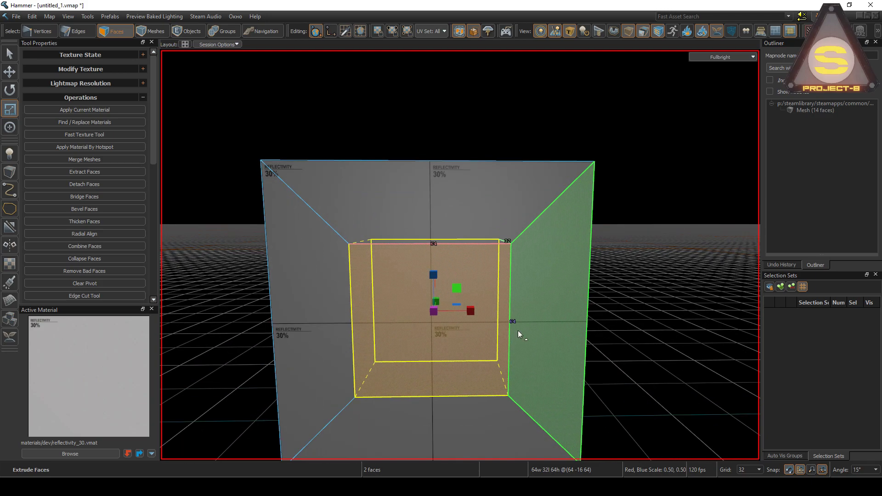
Delete the inset front and back faces and bridge the two edge loops around the opening.
key(Delete)
key(2)
double_click(373, 316)
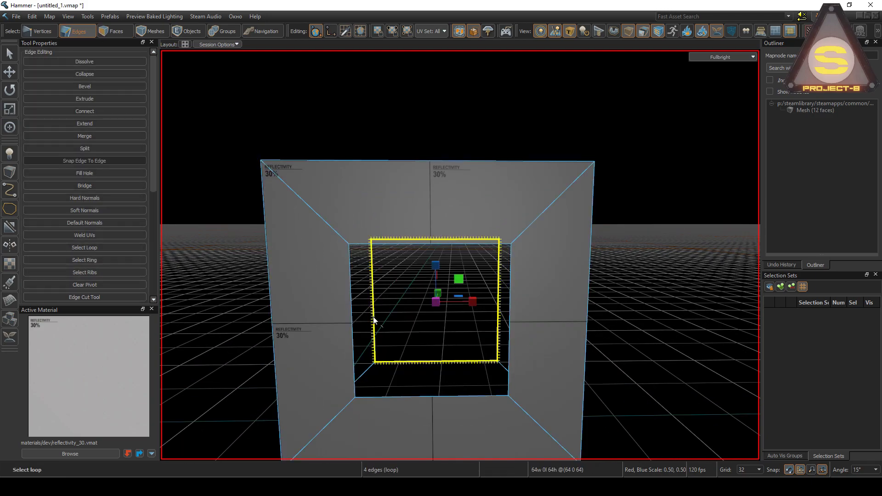
shift+double_click(352, 310)
key(b)
Delete the wall faces below the opening.
mouse_move(413, 345)
alt+mouse_down()
mouse_move(459, 252)
mouse_move(425, 408)
mouse_move(440, 434)
alt+mouse_up()
scroll(414, 346, up, 3)
key(3)
scroll(427, 321, down, 4)
key(Delete)
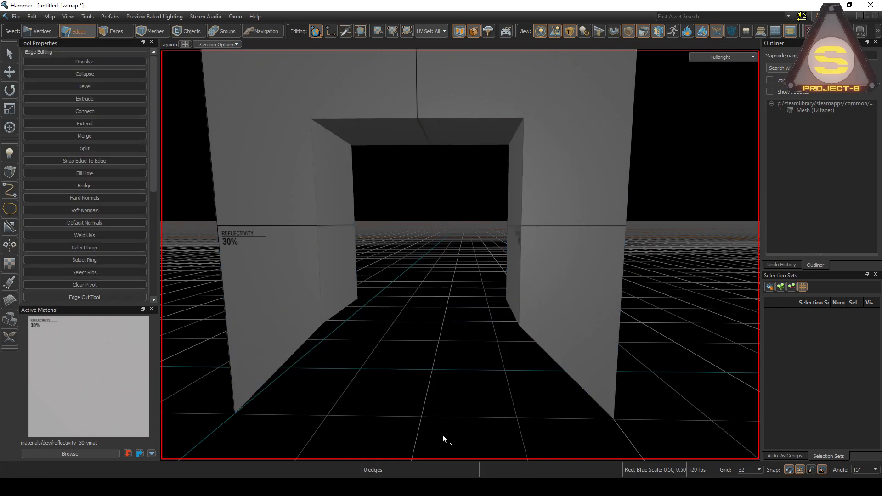
Lower the two bottom edges of the opening's inner sides 32 units to the ground.
key(2)
click(512, 312)
shift+click(342, 309)
key(Down)
click(412, 321)
right_drag(412, 321, 460, 255)
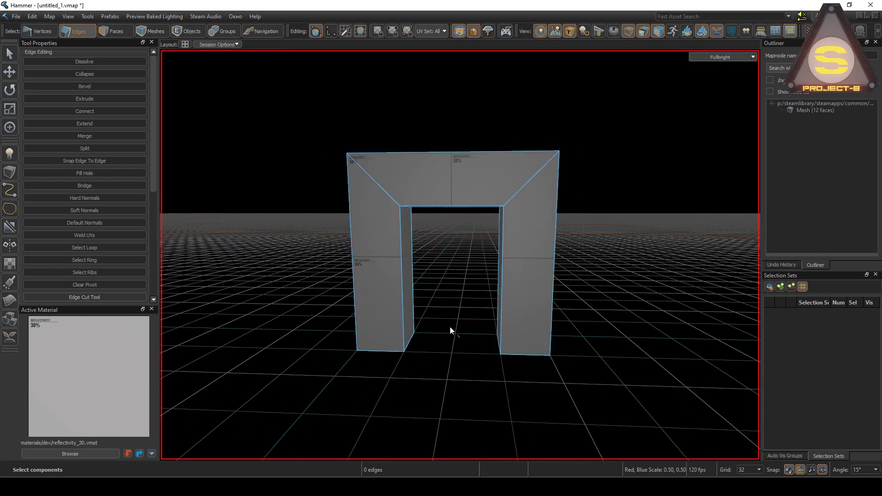
right_drag(450, 326, 460, 255)
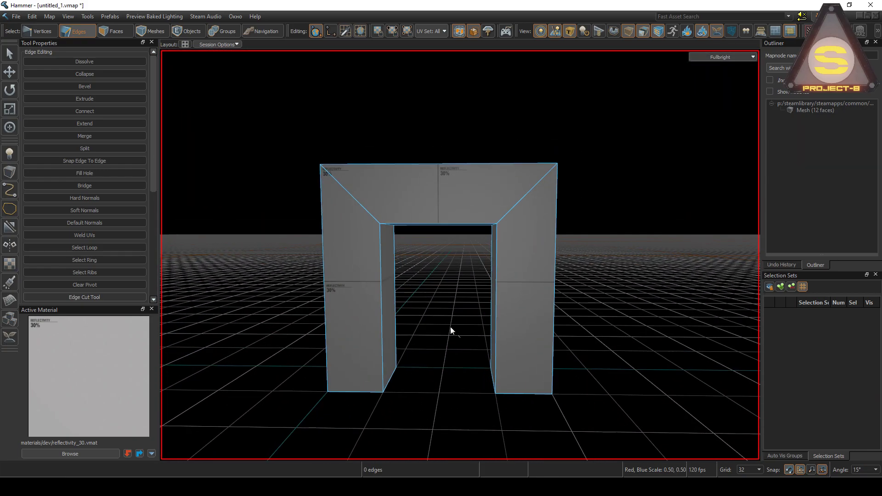
Start a new map and create a block 128 wide, 32 long and 128 high.
key(ctrl+n)
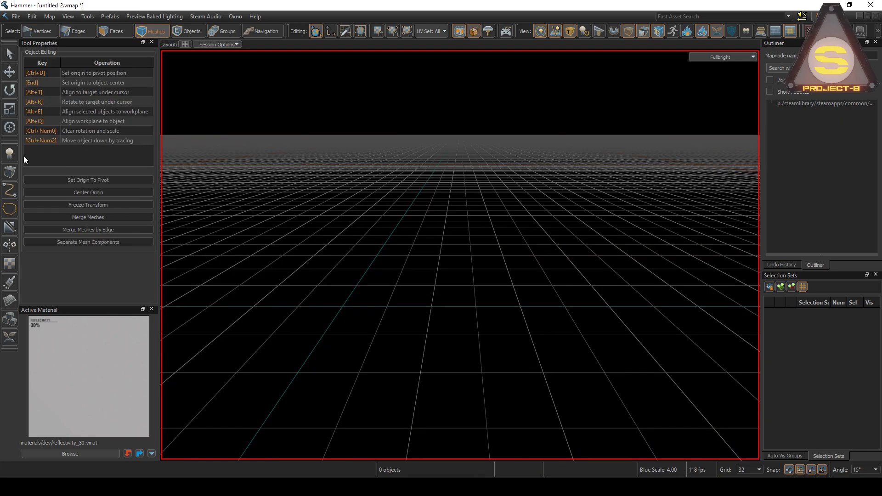
key(shift+b)
drag(338, 303, 523, 335)
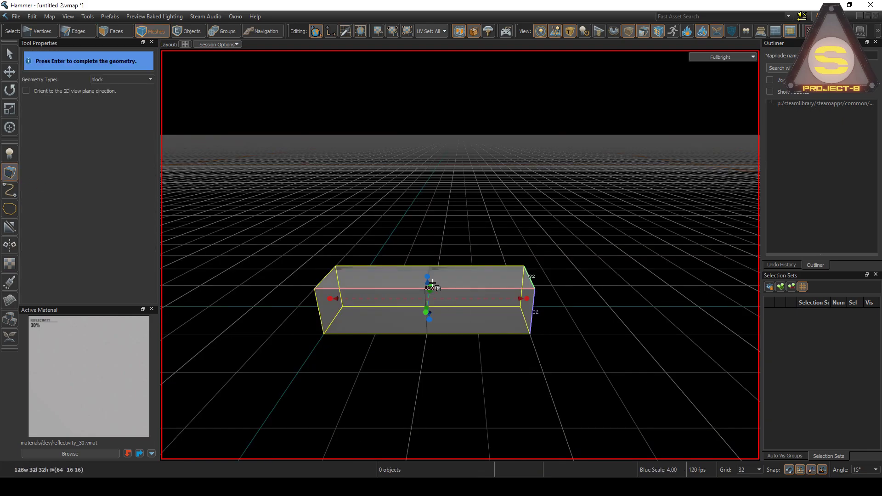
drag(428, 277, 419, 110)
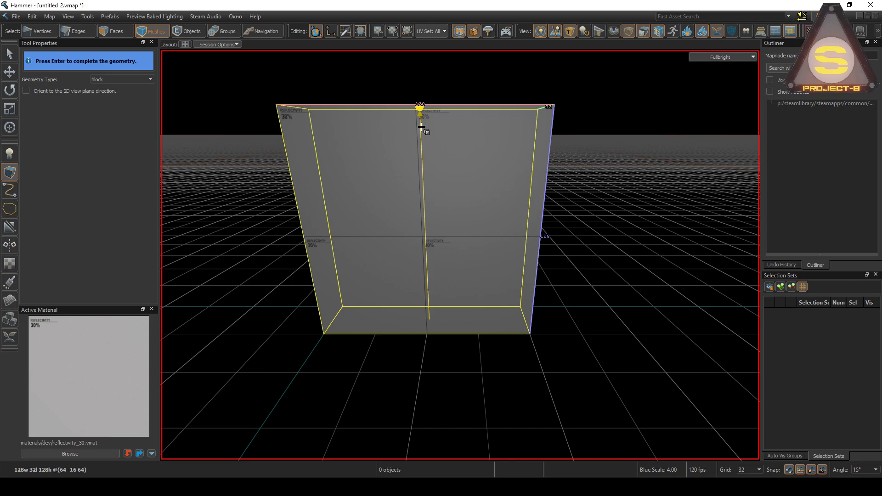
key(Return)
Slice the block's front and back faces into two-by-two quads.
key(3)
right_drag(402, 258, 401, 260)
click(464, 260)
key(ctrl+d)
click(459, 280)
Bevel the vertical centre edge loops on the front and back faces to divide each into four columns.
key(2)
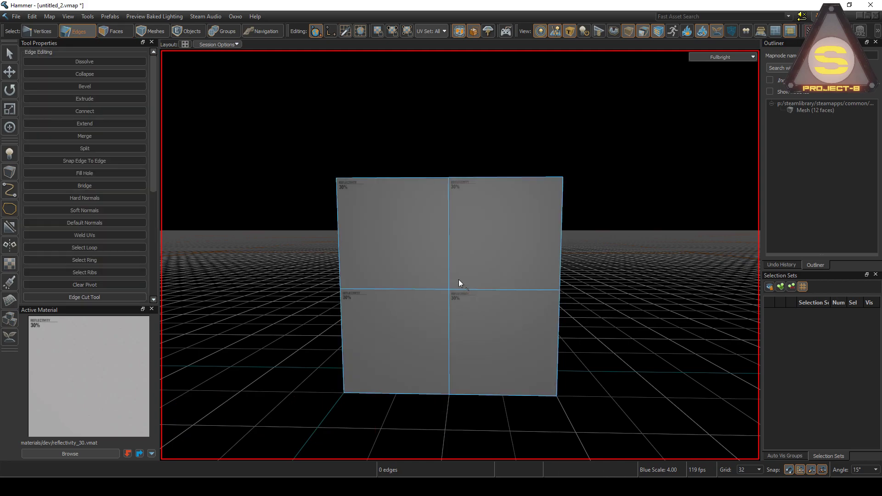
scroll(459, 276, up, 3)
drag(423, 246, 466, 247)
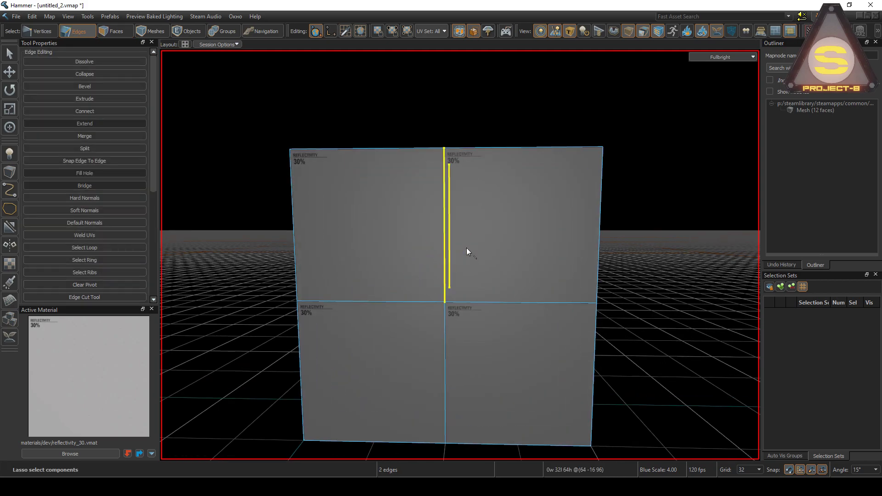
key(l)
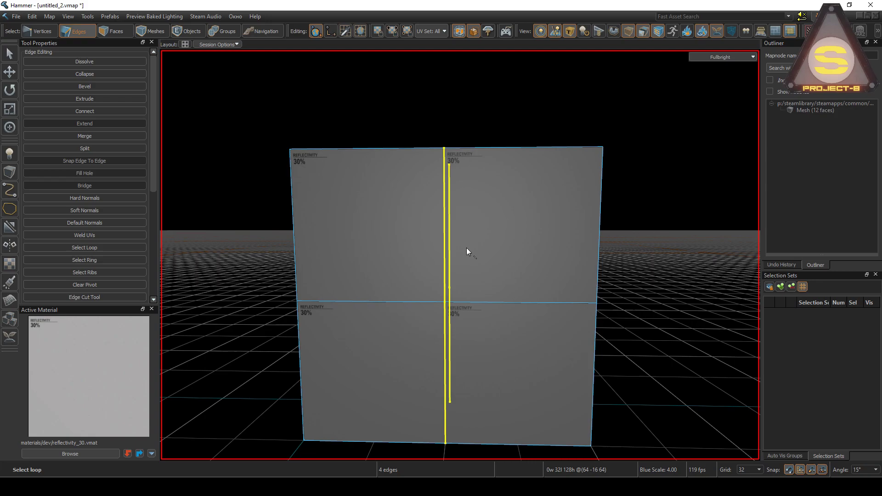
key(b)
key(f)
key(Return)
click(461, 244)
Dissolve the vertical centre edges on the front and back faces.
drag(463, 244, 428, 240)
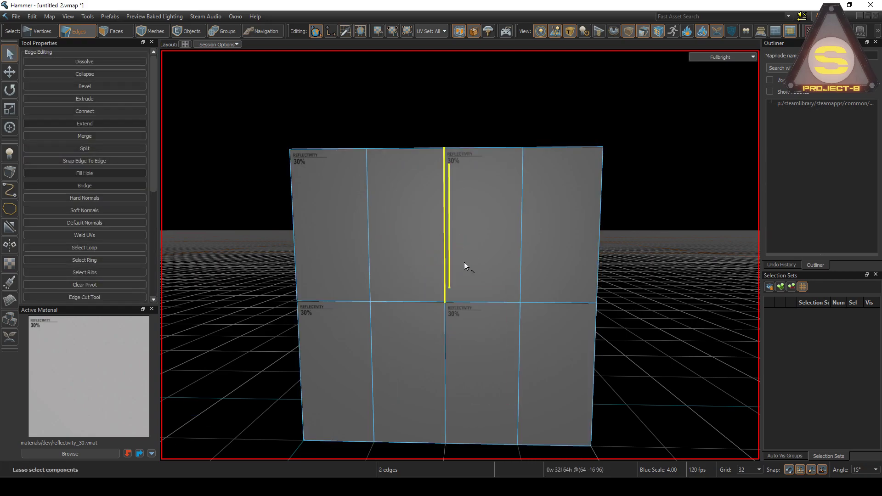
key(BackSpace)
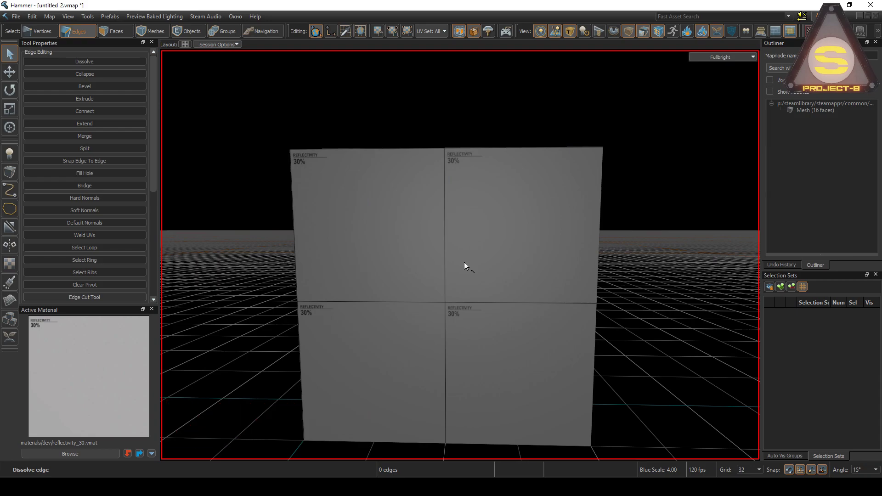
key(ctrl+z)
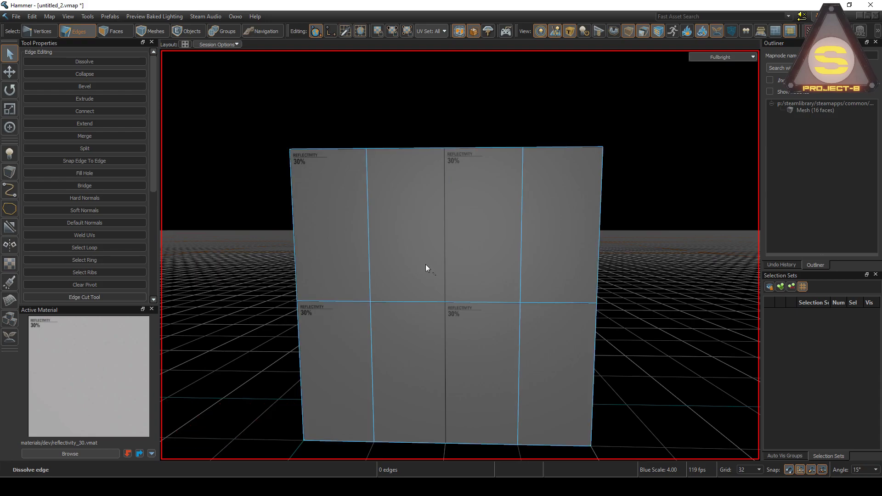
Raise the horizontal middle edges of the wall by 32 units.
mouse_move(436, 297)
mouse_down()
mouse_move(467, 293)
mouse_move(468, 436)
mouse_move(442, 448)
mouse_up()
key(l)
key(Up)
Delete the lower central faces of the wall to open a doorway.
key(3)
click(467, 294)
key(Delete)
Bridge the front and back edges of the doorway on both sides and across its top.
key(2)
click(389, 317)
shift+click(373, 316)
key(b)
right_drag(382, 314, 466, 305)
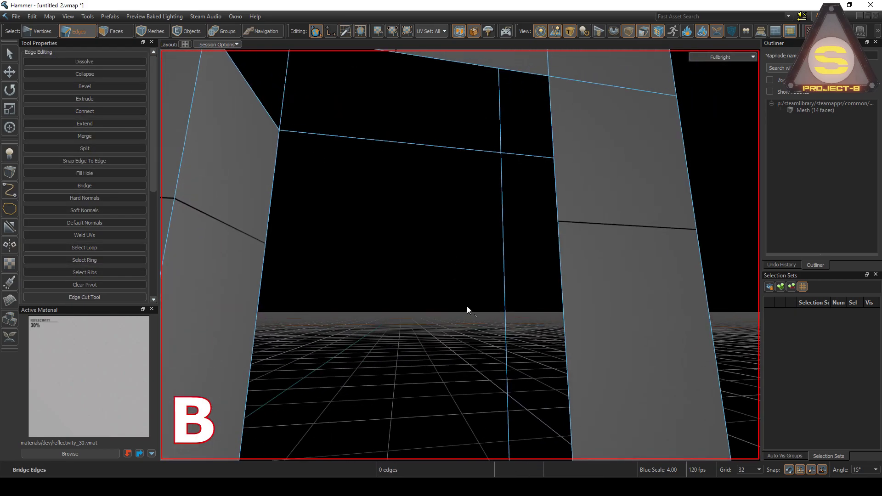
click(504, 295)
shift+click(564, 280)
key(b)
click(461, 144)
ctrl+click(509, 68)
key(b)
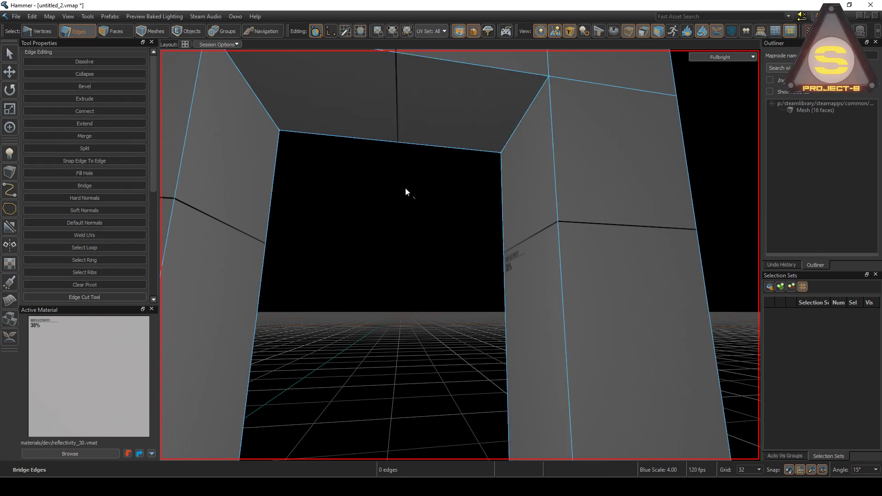
Dissolve the vertical edges above the doorway on the front and back faces.
drag(352, 194, 586, 190)
key(BackSpace)
mouse_move(586, 190)
right_down()
mouse_move(460, 255)
mouse_move(477, 204)
right_up()
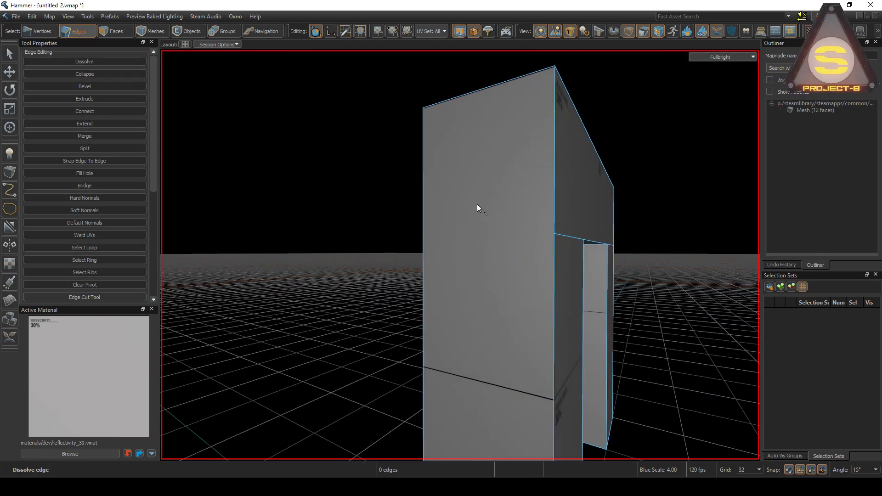
Cut a horizontal edge across one outer end face of the wall, level with the doorway's top.
key(c)
click(554, 234)
click(423, 237)
key(c)
right_drag(514, 197, 459, 256)
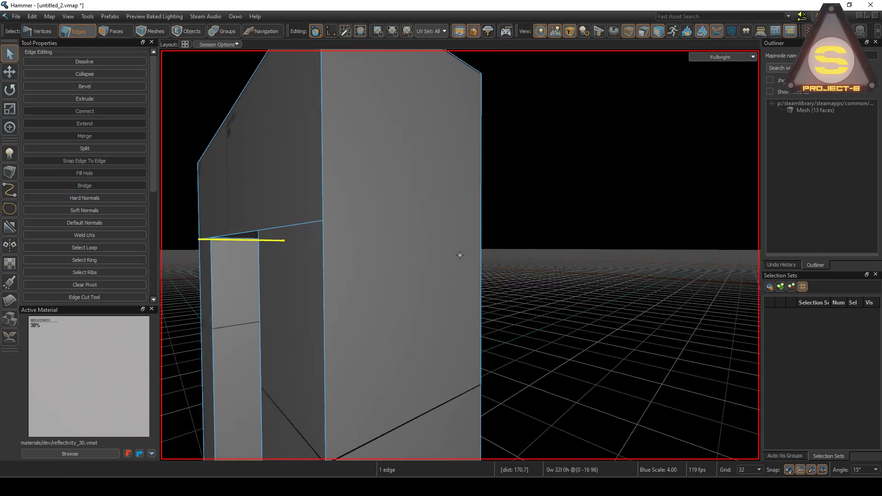
Cut a matching horizontal edge across the opposite outer end face at the doorway's top height.
key(c)
click(323, 221)
key(Return)
click(503, 227)
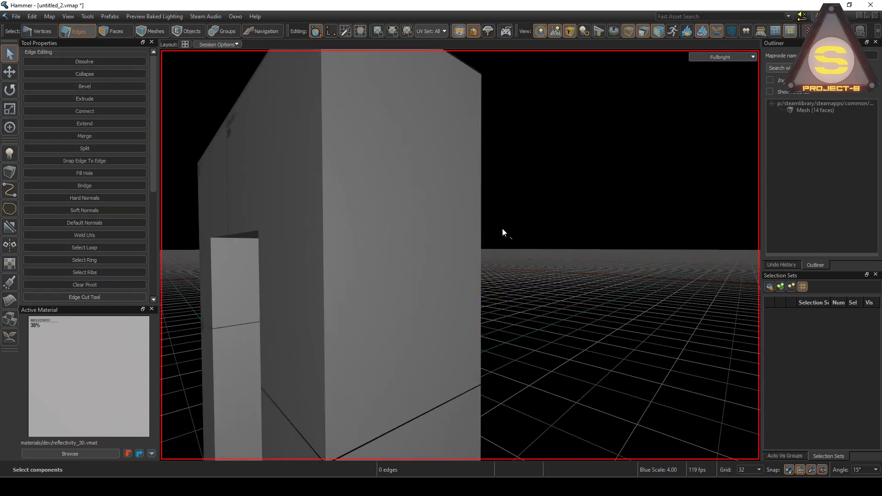
right_drag(503, 227, 461, 223)
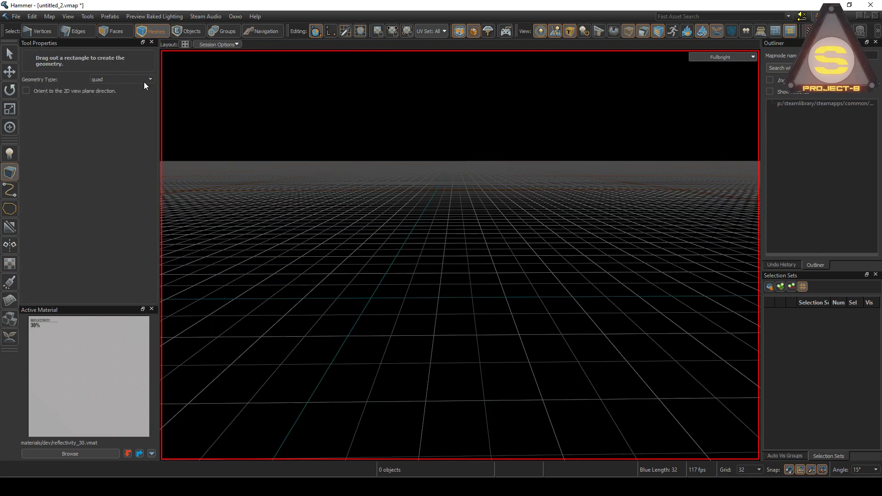
Create a quad 128 units wide and 32 units deep on the ground grid.
click(149, 79)
click(148, 79)
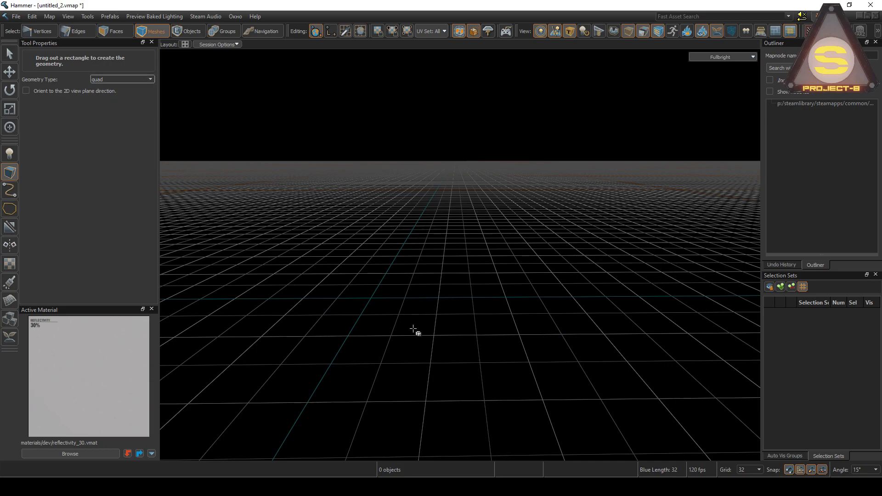
drag(375, 300, 514, 315)
key(Return)
Extrude the quad's rear edge upward into a vertical face 128 units high.
key(2)
click(460, 298)
shift+drag(460, 298, 479, 266)
key(Up)
key(Up)
key(Up)
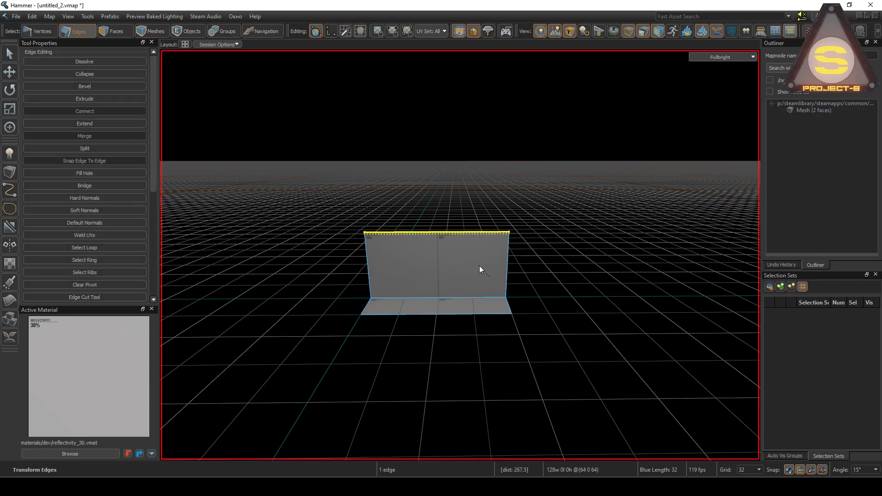
Delete the horizontal ground face, keeping only the vertical wall face.
key(3)
click(468, 306)
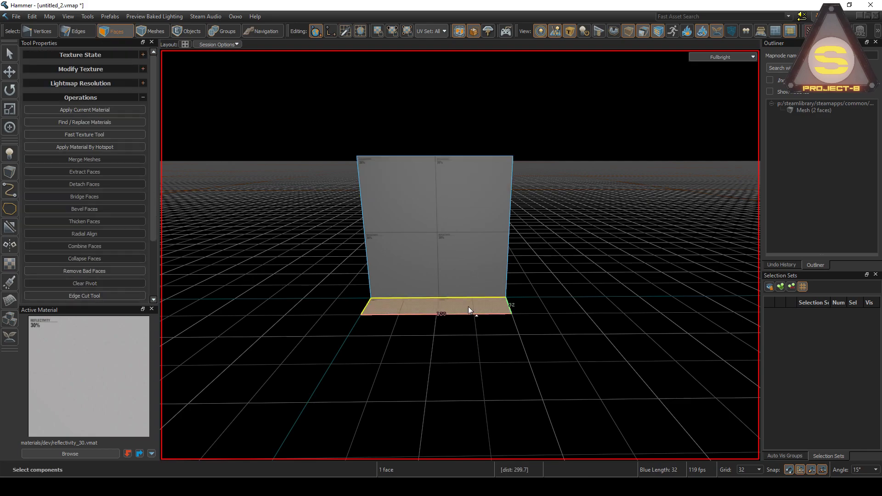
key(Delete)
key(w)
right_drag(468, 307, 460, 255)
key(2)
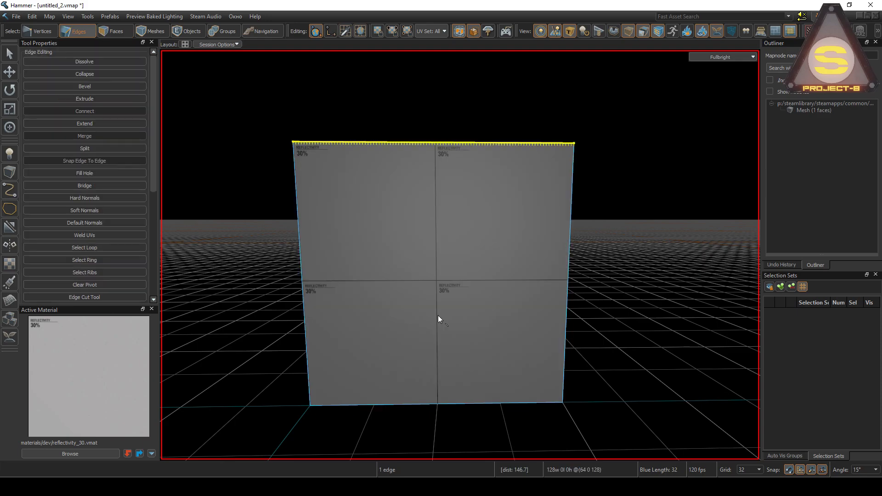
Cut a doorway outline 64 units wide and 96 units high into the wall face, centred on its bottom edge.
key(3)
key(c)
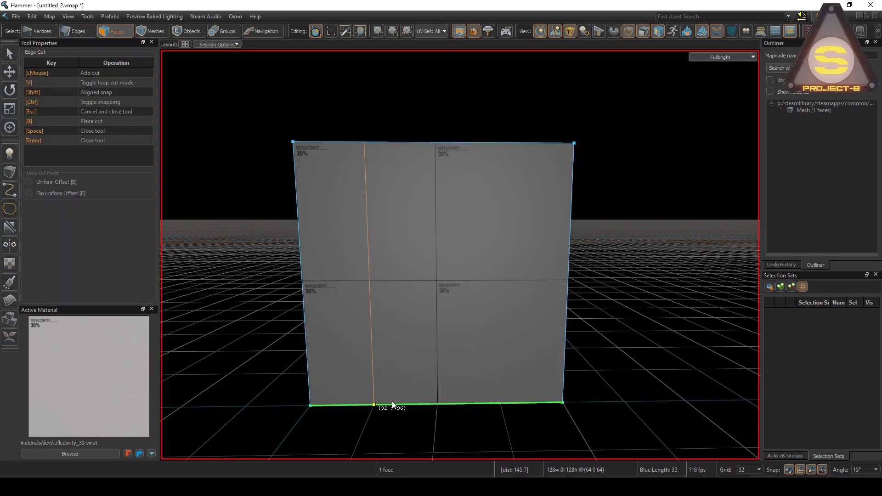
click(375, 399)
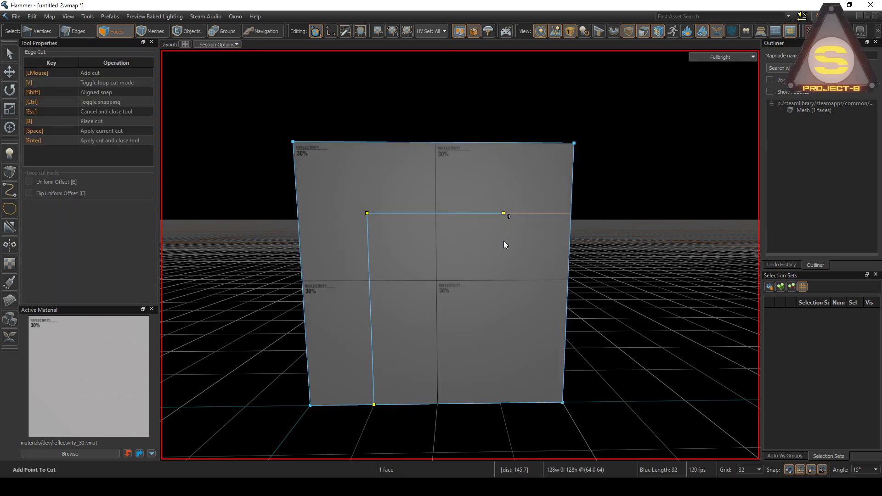
click(500, 404)
key(Return)
Extrude the doorway face 32 units backward.
click(458, 336)
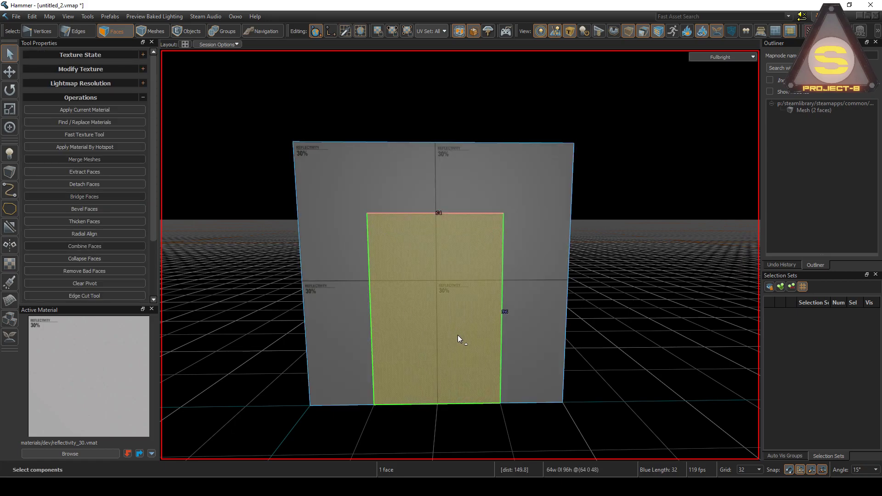
key(t)
right_drag(457, 335, 457, 335)
key(d)
key(shift+Right)
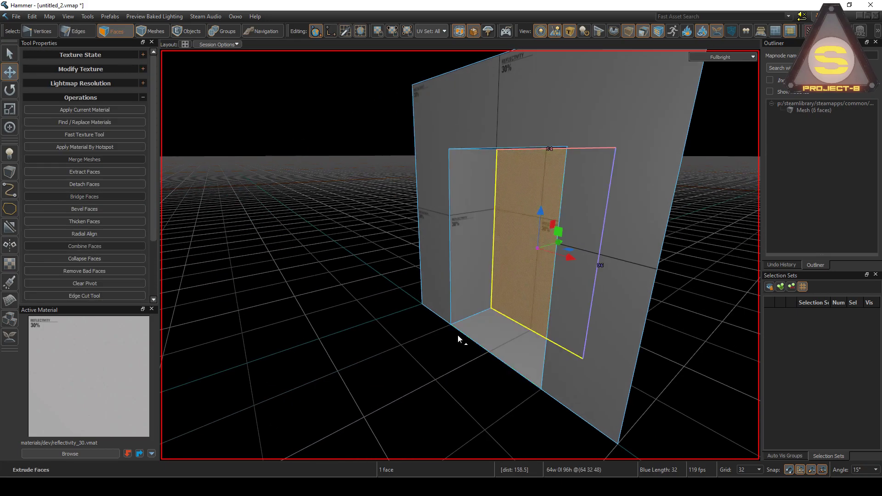
Delete the extruded doorway face to open the passage through the wall.
key(Delete)
alt+drag(458, 334, 551, 335)
key(s)
right_drag(460, 334, 460, 321)
key(w)
key(s)
right_drag(460, 255, 460, 255)
key(s)
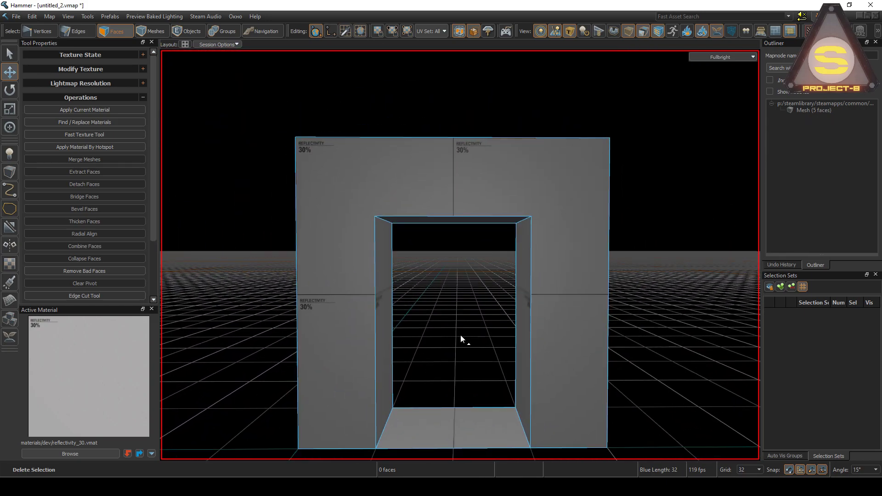
Cut diagonal edges joining the doorway's two top corners to the wall's upper outer corners.
key(1)
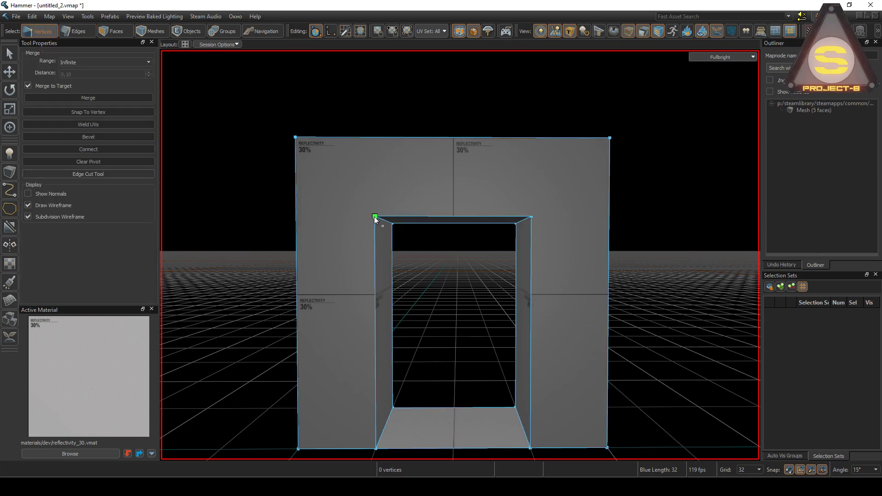
key(c)
click(374, 216)
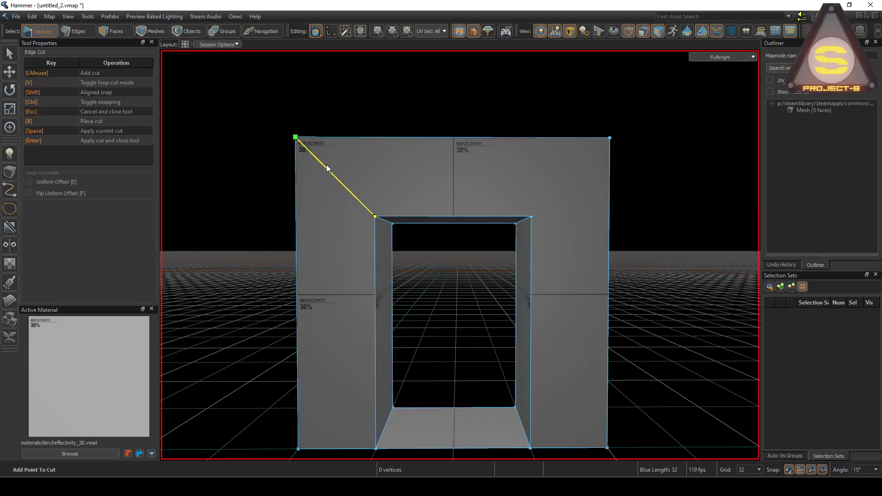
click(295, 138)
click(610, 138)
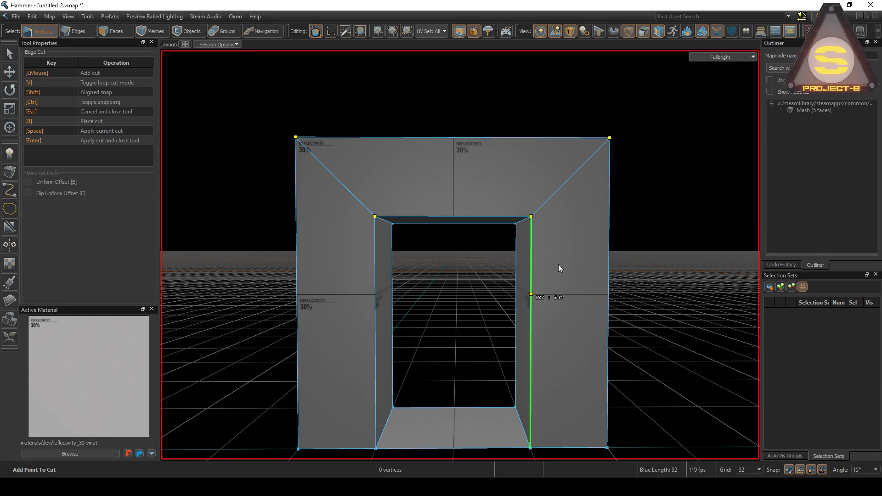
key(Return)
Duplicate the half-wall mesh 32 units behind the original.
key(3)
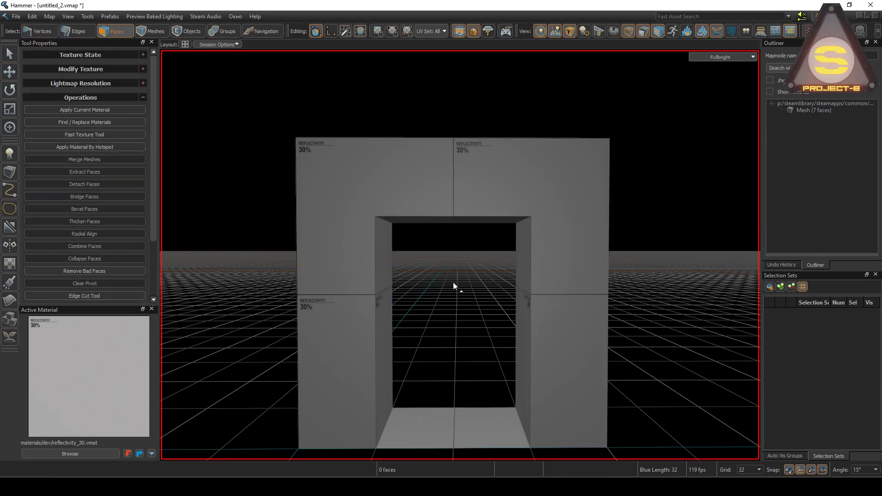
right_drag(335, 297, 460, 255)
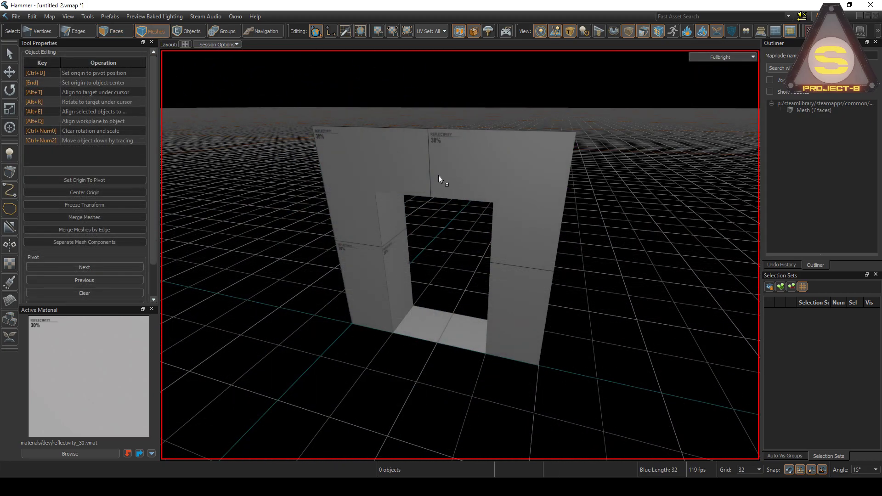
click(442, 173)
middle_drag(445, 171, 538, 189)
right_drag(459, 255, 472, 203)
key(shift+Right)
Flip the duplicated half so its doorway sides meet those of the original half.
key(d)
key(a)
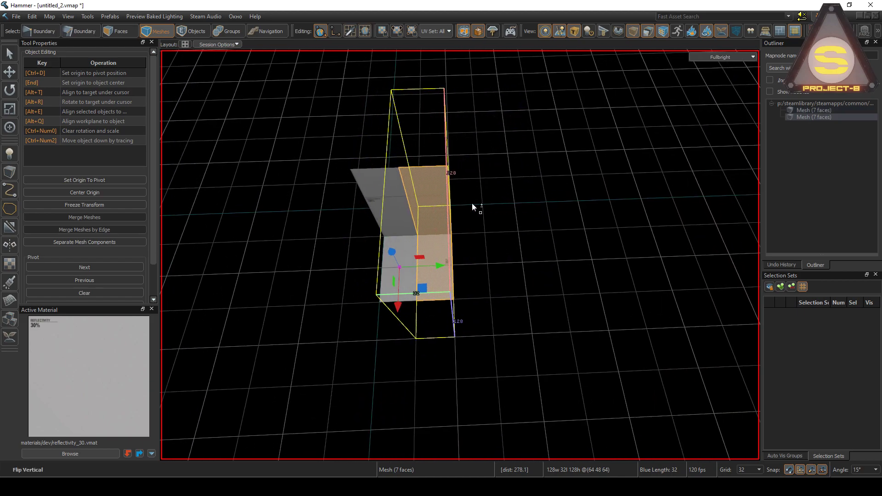
key(shift+l)
key(ctrl+shift+l)
key(w)
key(d)
right_drag(502, 205, 460, 255)
click(636, 340)
Merge the front and back halves of the wall into one mesh.
key(s)
right_drag(636, 340, 460, 255)
key(w)
key(w)
key(a)
click(418, 266)
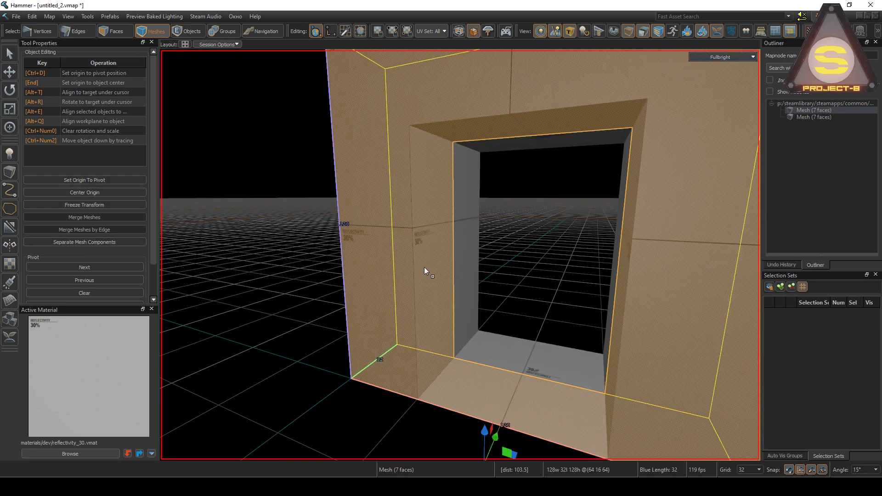
key(d)
ctrl+click(431, 267)
key(m)
click(473, 277)
Dissolve the seam edge loop around the inside of the doorway.
key(2)
double_click(414, 258)
key(BackSpace)
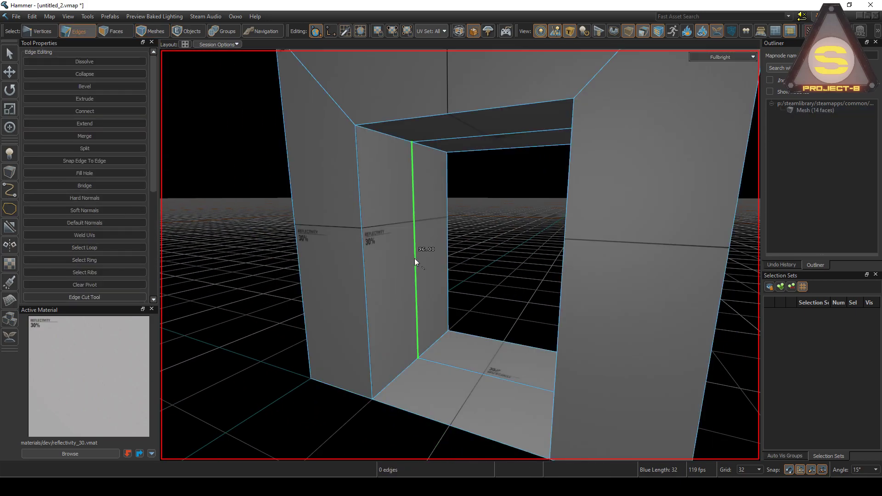
right_drag(414, 258, 460, 254)
key(a)
right_drag(393, 211, 460, 255)
Mirror the half-wall mesh across a plane laid along the rear edge of the doorway floor.
key(s)
key(d)
key(w)
key(d)
key(w)
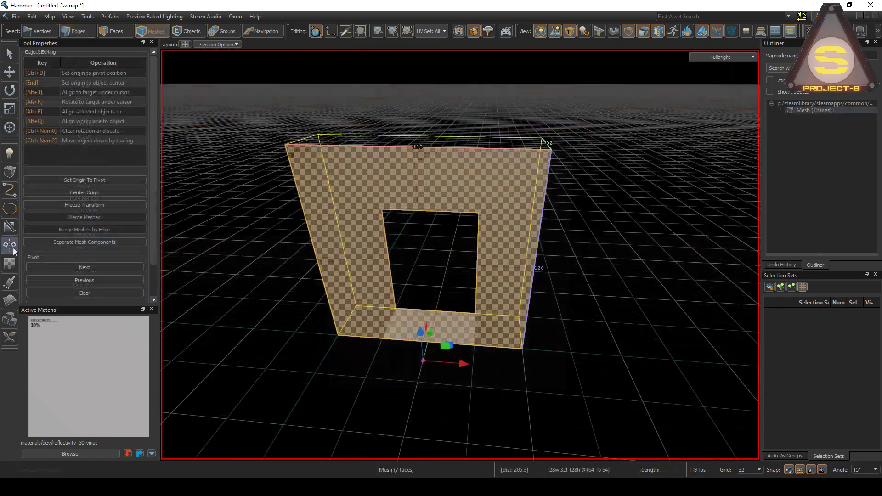
click(13, 247)
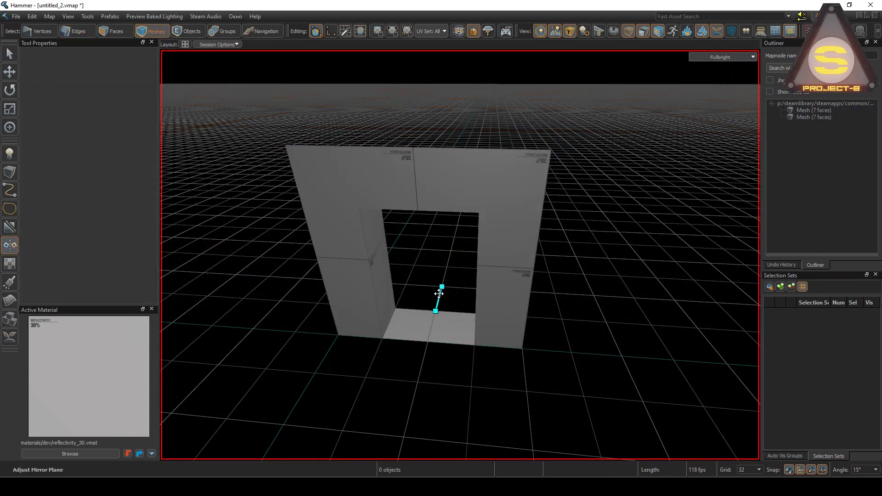
drag(435, 311, 499, 285)
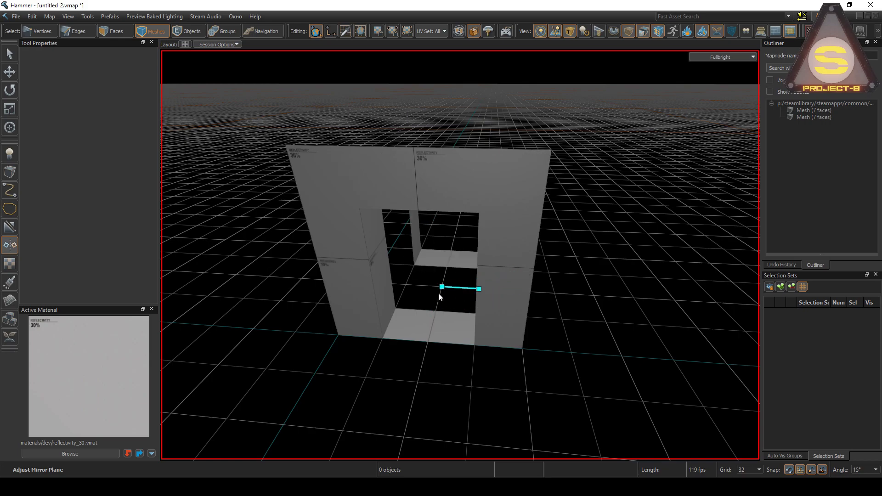
drag(442, 287, 435, 311)
drag(478, 288, 477, 313)
key(a)
right_drag(520, 308, 520, 308)
key(w)
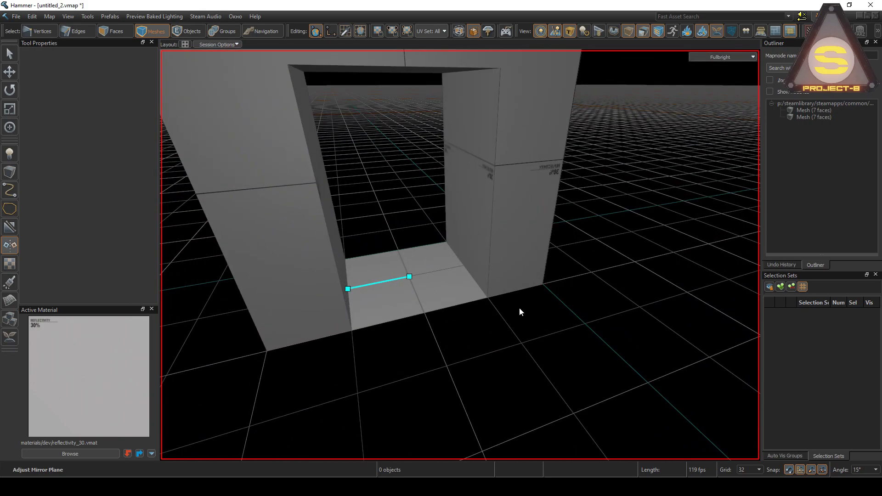
key(Return)
Merge the original and mirrored halves and dissolve the seam edges inside the doorway.
click(453, 227)
ctrl+click(479, 270)
key(m)
key(2)
key(BackSpace)
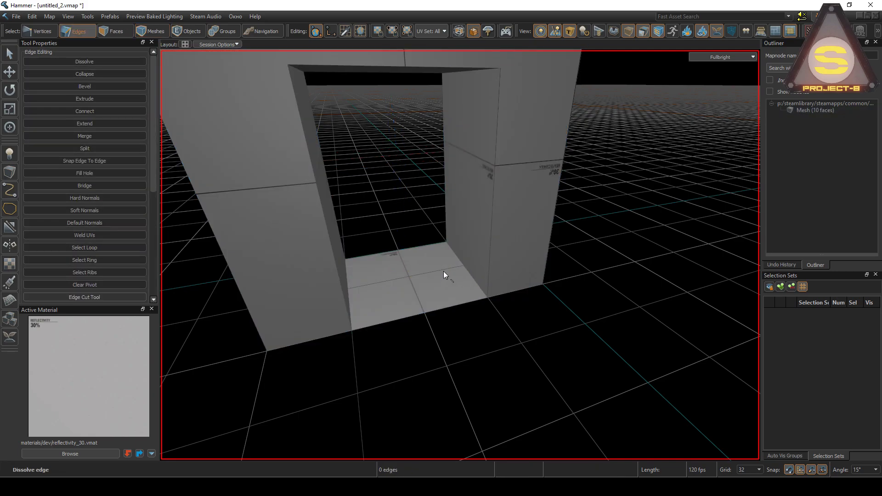
key(z)
key(s)
key(w)
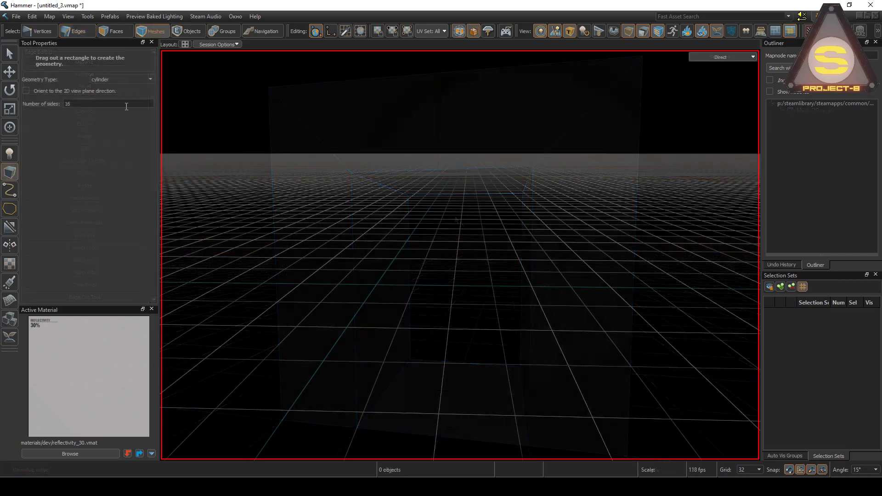
Create a block on the ground grid and raise it into an upright square wall.
click(122, 80)
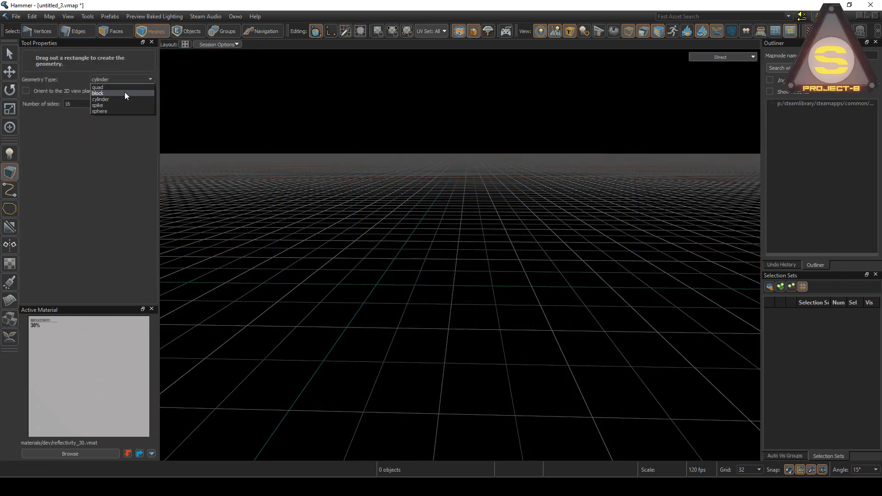
click(125, 93)
drag(390, 288, 527, 285)
drag(458, 245, 459, 124)
key(Return)
click(614, 207)
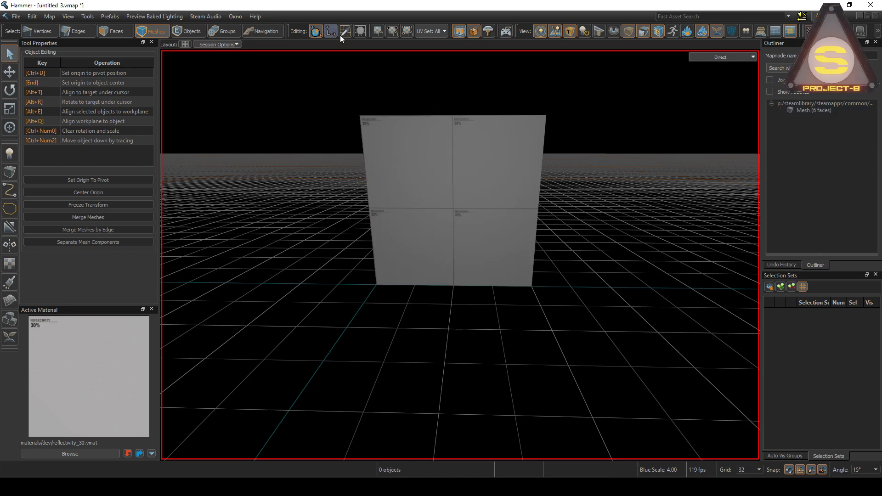
Set the grid size to 16 and align the workplane to the wall's front face.
click(345, 32)
click(758, 471)
click(748, 452)
click(528, 326)
right_drag(529, 326, 460, 255)
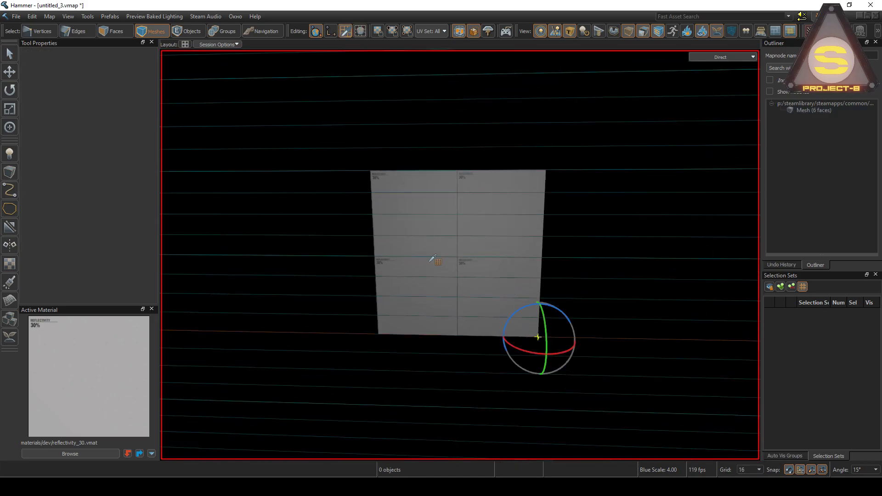
Create an 8-sided cylinder 96 units across and 16 units thick on the wall's front face.
click(13, 175)
click(145, 80)
click(116, 98)
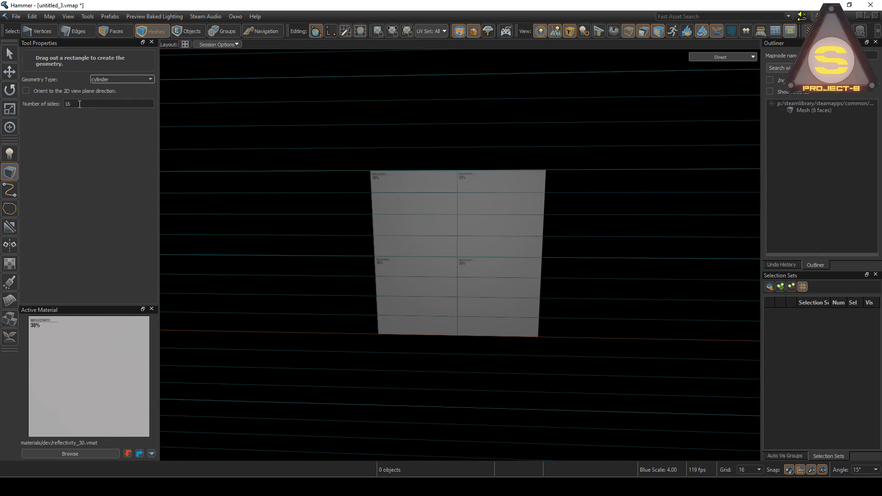
text(8)
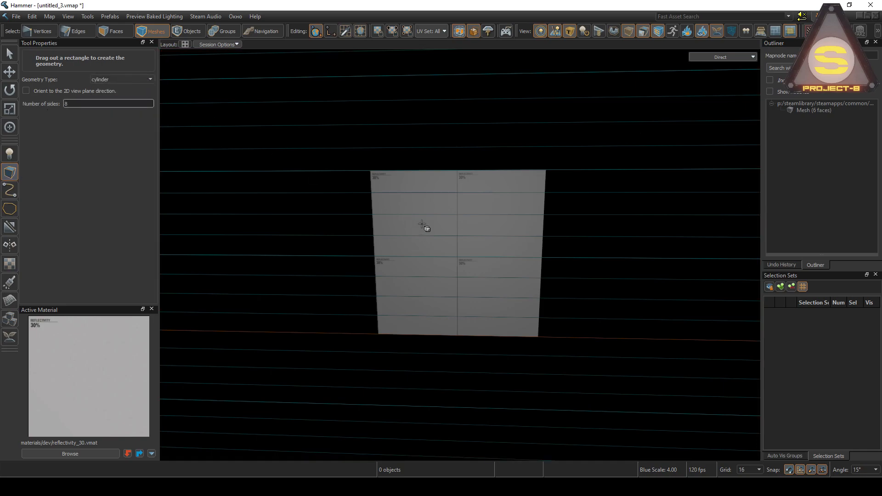
drag(389, 192, 518, 311)
key(w)
mouse_move(518, 294)
right_down()
mouse_move(525, 288)
mouse_move(518, 293)
right_up()
Delete the block wall behind the cylinder.
click(9, 54)
click(488, 171)
key(Delete)
Extrude the cylinder's eight side faces outward by scaling them 1.33 times, to 128 units across.
click(475, 252)
key(3)
key(ctrl+a)
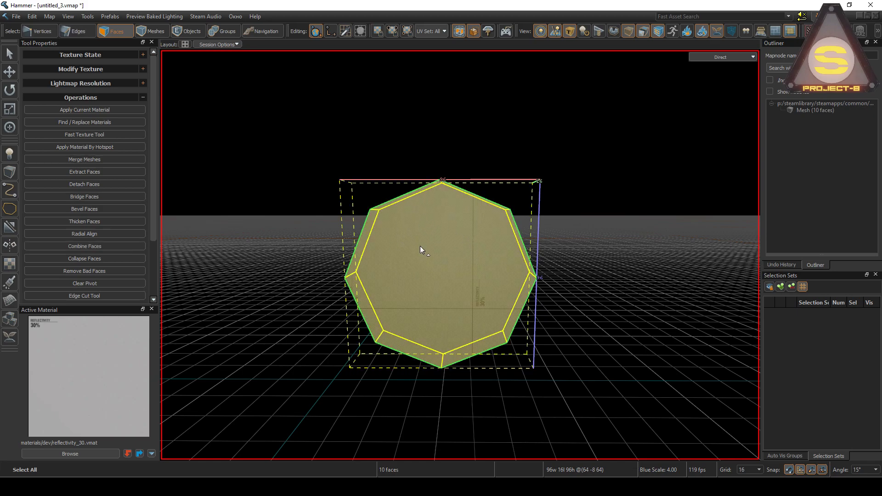
ctrl+drag(442, 245, 448, 249)
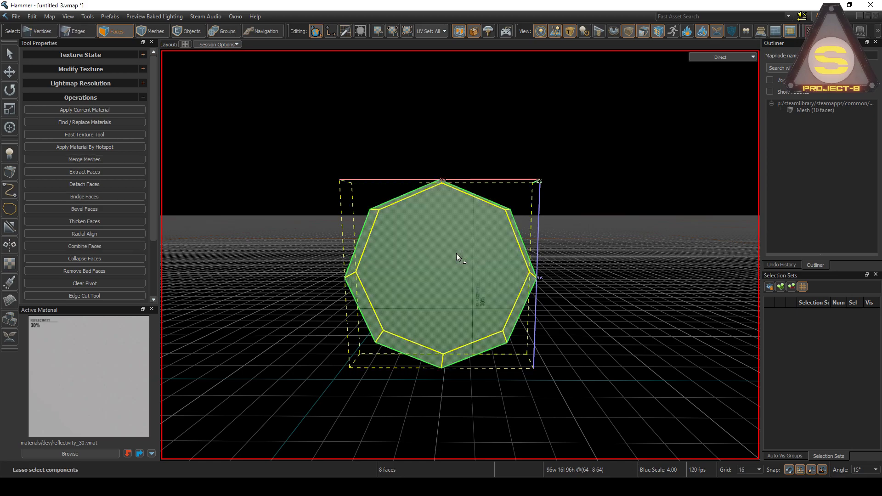
key(r)
shift+drag(464, 250, 471, 245)
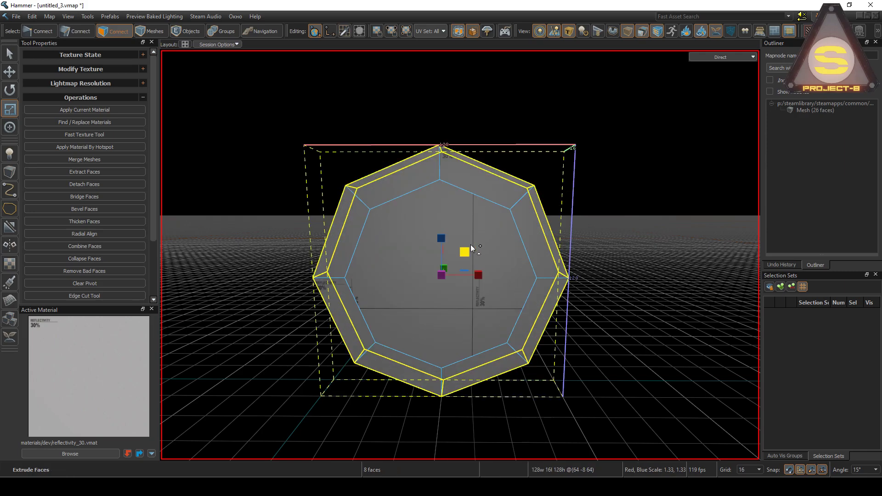
Delete the cylinder's front and back octagonal cap faces.
click(592, 244)
click(448, 256)
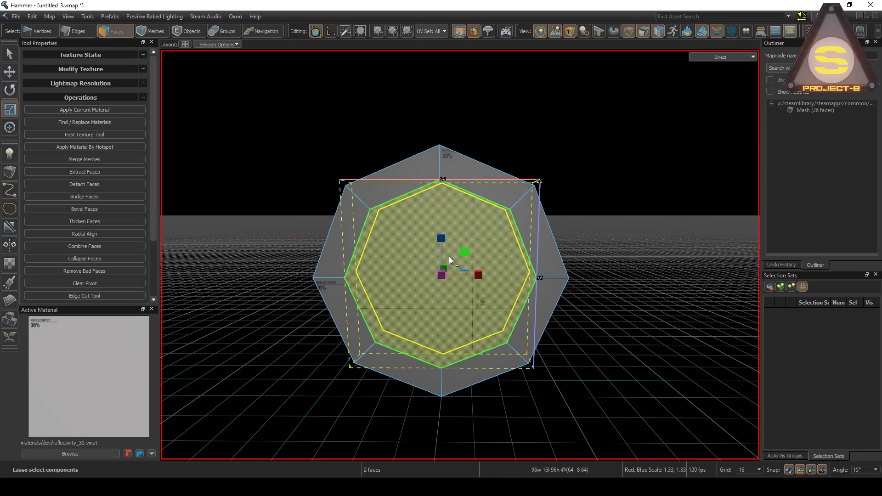
key(Delete)
Bridge the front and back edge loops around the octagonal opening.
key(2)
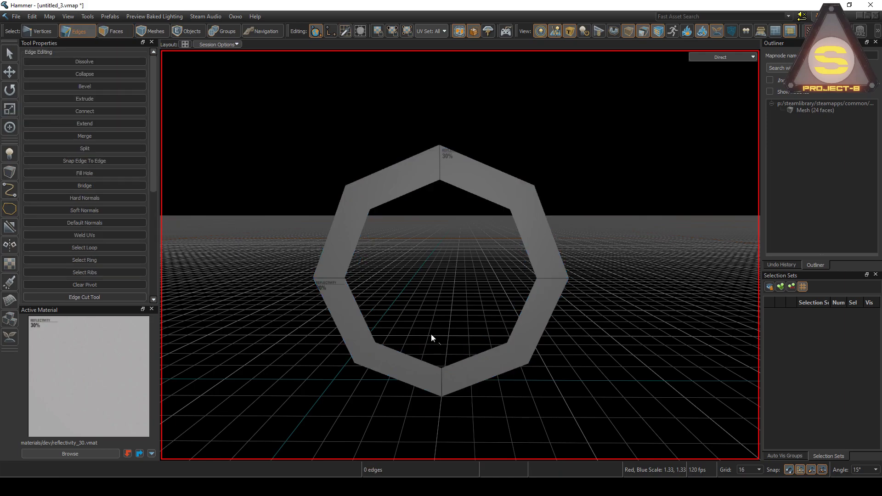
double_click(420, 346)
shift+double_click(415, 357)
key(b)
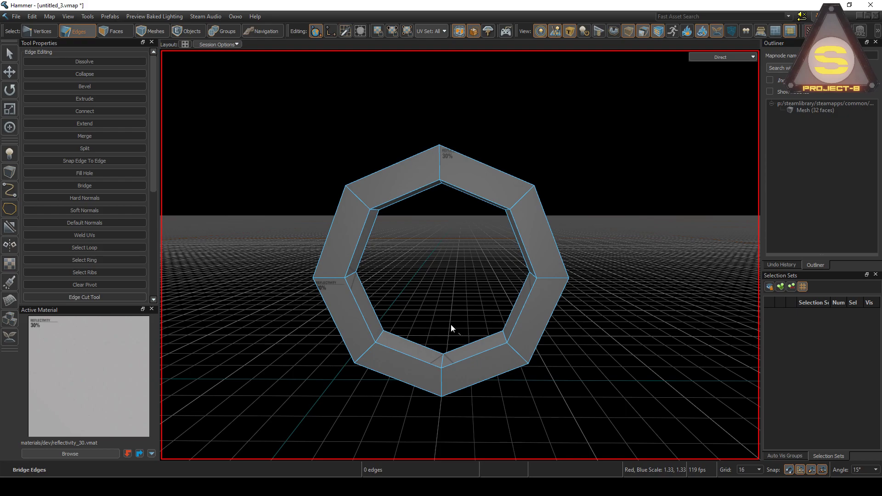
Select vertices on both sides of the octagonal ring, snap them to the 16-unit grid and nudge them.
key(s)
right_drag(462, 294, 496, 259)
key(w)
key(1)
mouse_move(497, 260)
mouse_down()
mouse_move(502, 274)
mouse_move(541, 220)
mouse_up()
key(ctrl+b)
drag(361, 261, 366, 267)
key(ctrl+b)
key(Up)
key(Left)
Select another group of ring vertices, snap them to the grid and nudge them into place.
right_drag(365, 267, 440, 244)
key(w)
drag(469, 252, 480, 281)
key(ctrl+b)
key(Left)
key(s)
mouse_move(481, 282)
right_down()
mouse_move(459, 252)
mouse_move(398, 297)
mouse_move(433, 321)
right_up()
key(Down)
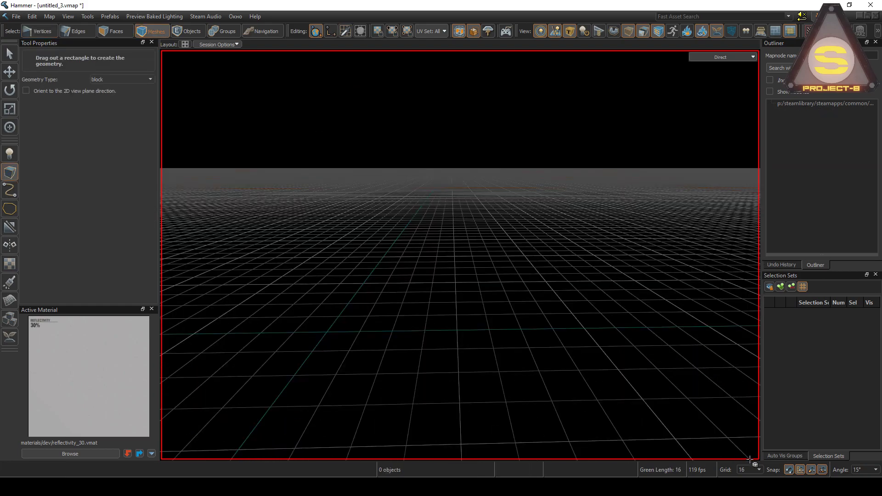
Set the grid to 32 and create a block mesh 128 wide, 32 deep and 128 high.
click(749, 469)
click(747, 450)
drag(341, 306, 597, 344)
drag(456, 258, 454, 59)
key(Return)
scroll(448, 74, down, 3)
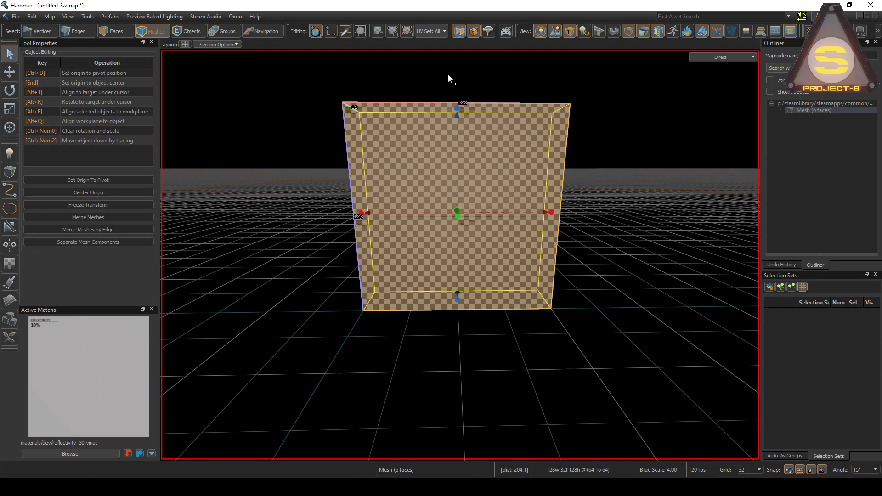
Align the work plane to the block's front face and set the grid to 16.
right_drag(448, 75, 448, 50)
click(346, 31)
click(412, 150)
click(749, 469)
click(746, 444)
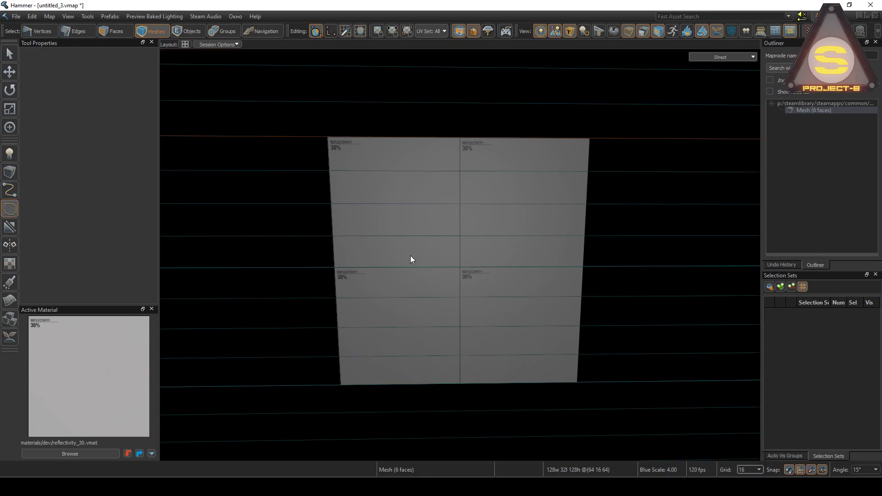
Create an irregular closed polygon about 96 units wide and high on the block's front face, and delete the block.
click(460, 172)
click(525, 172)
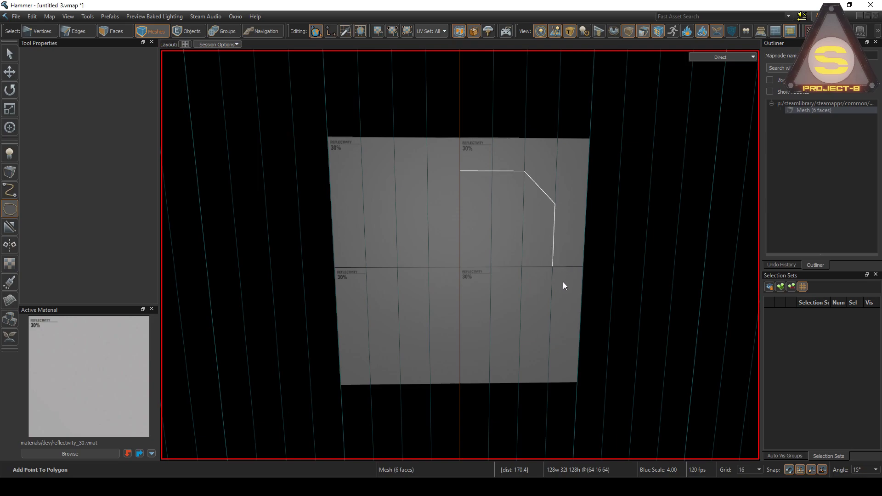
click(558, 308)
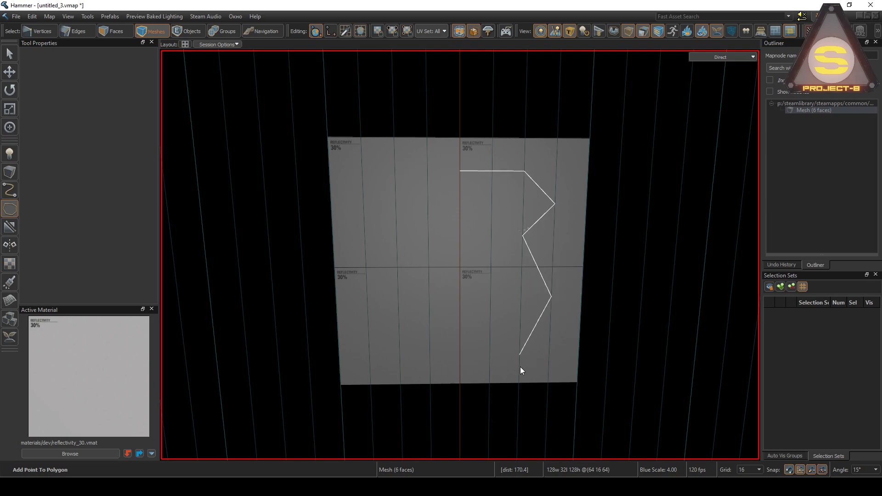
click(519, 366)
click(447, 363)
click(368, 300)
click(366, 235)
click(395, 204)
click(392, 170)
click(460, 170)
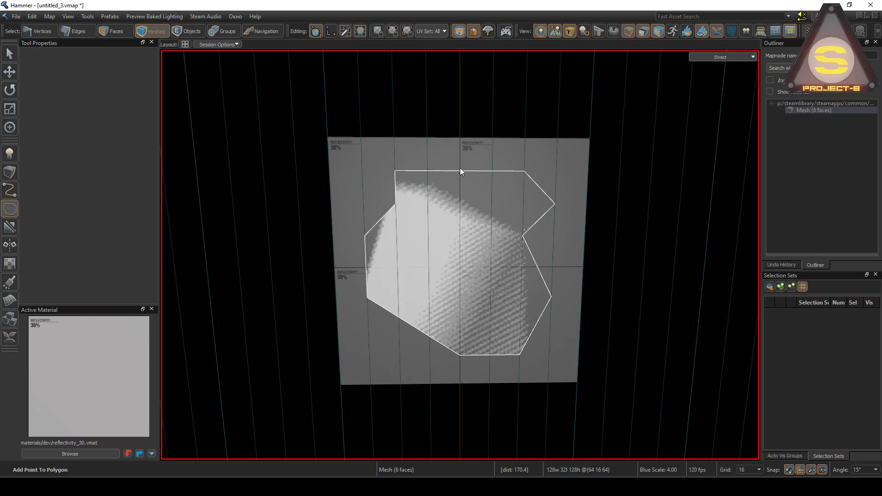
key(Return)
key(Delete)
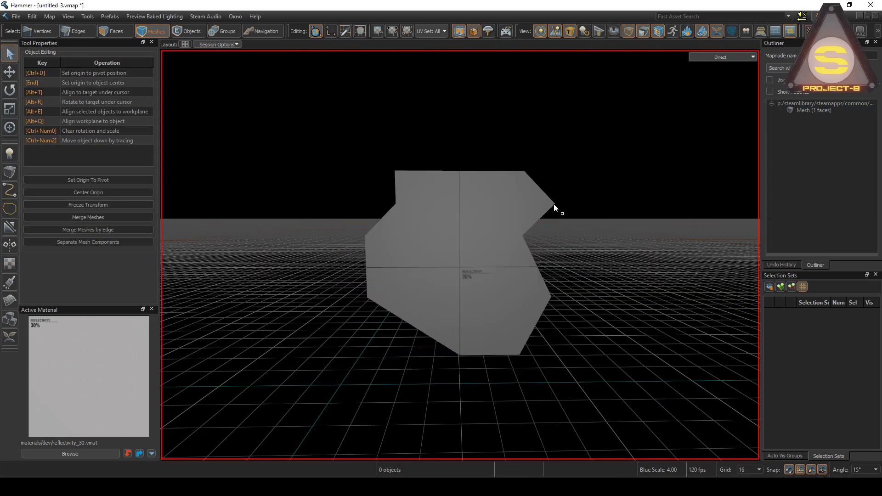
Extrude the polygon's outer edge loop outward by scaling it to about 128 units wide and high.
key(w)
mouse_move(506, 199)
right_down()
mouse_move(460, 255)
mouse_move(506, 200)
right_up()
key(3)
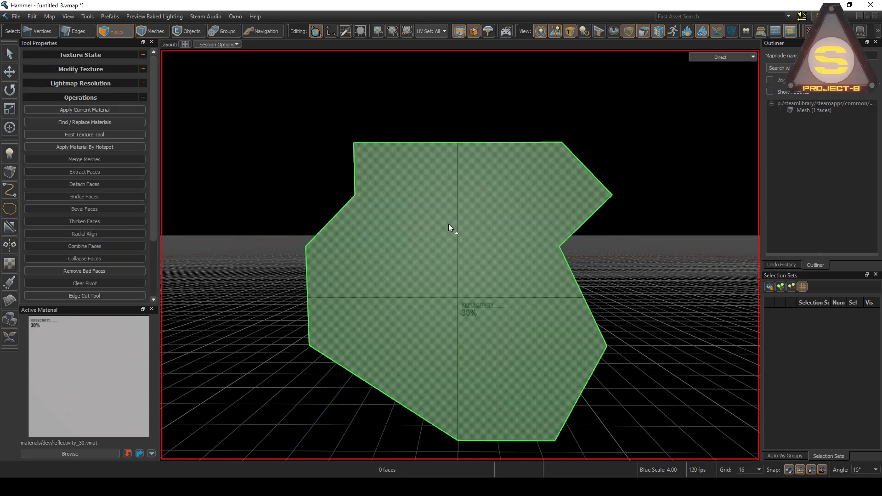
click(448, 225)
right_drag(448, 224, 460, 255)
key(s)
key(2)
double_click(466, 182)
key(r)
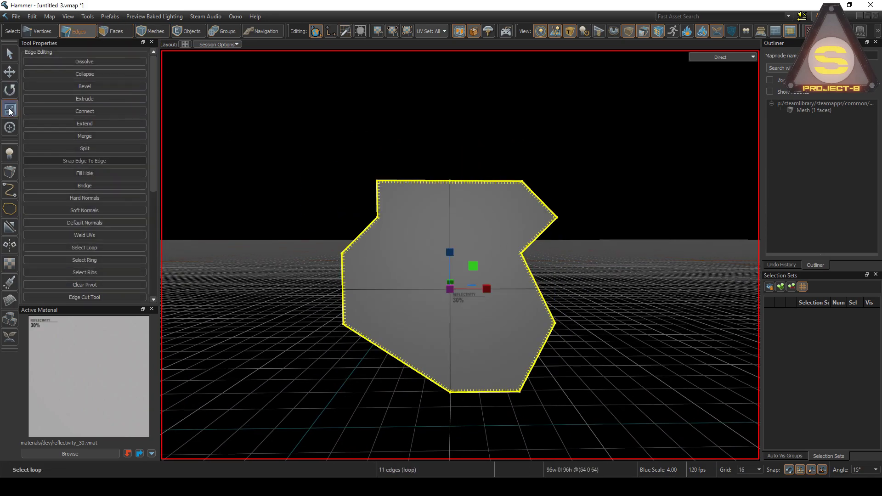
shift+drag(475, 266, 476, 258)
Select all of the mesh's vertices in a full-size Side view and snap them to the 16-unit grid.
key(shift+z)
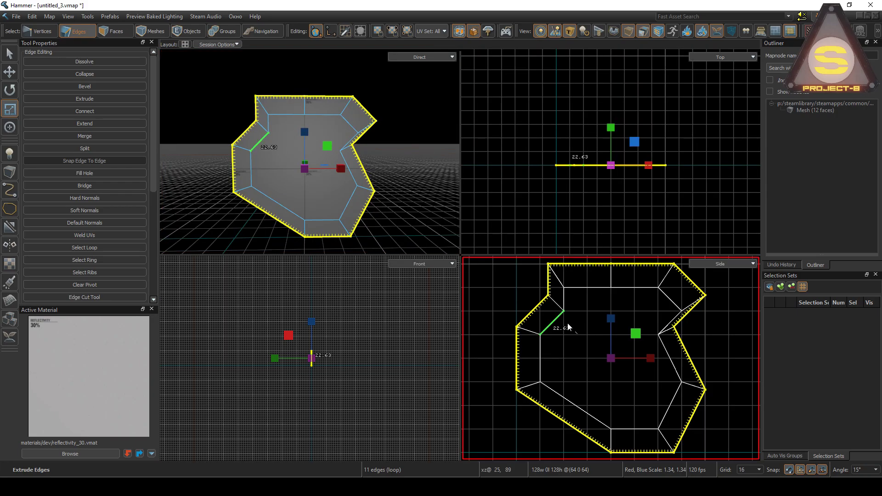
key(shift+z)
key(1)
click(413, 207)
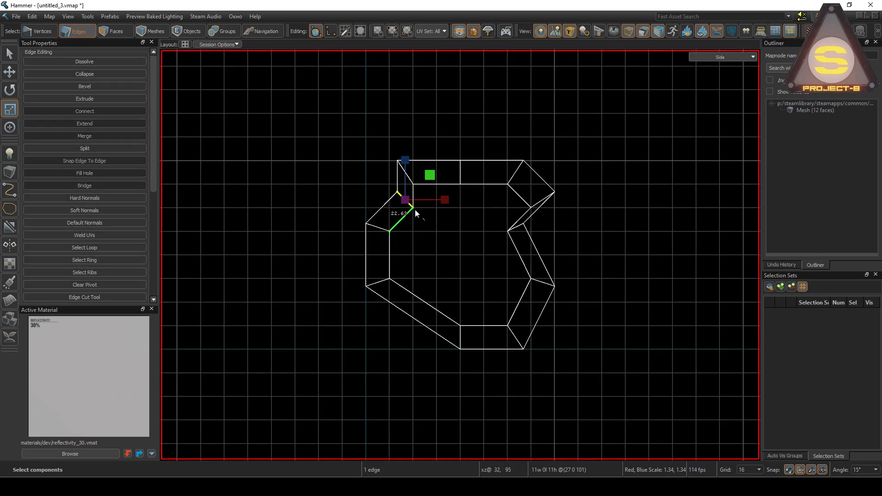
key(ctrl+a)
key(ctrl+b)
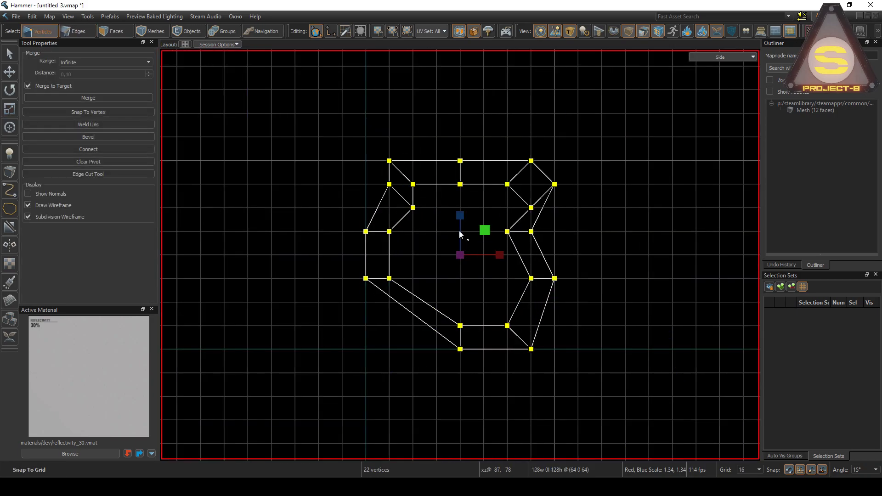
Move the outer vertices around the two upper corners and the upper right side out to form a square outline.
click(532, 234)
drag(534, 236, 557, 236)
click(531, 162)
drag(532, 162, 555, 162)
click(365, 167)
click(390, 185)
key(Left)
key(Up)
Move the outer lower-left and lower-right vertices out to the bottom corners of the square outline.
click(365, 279)
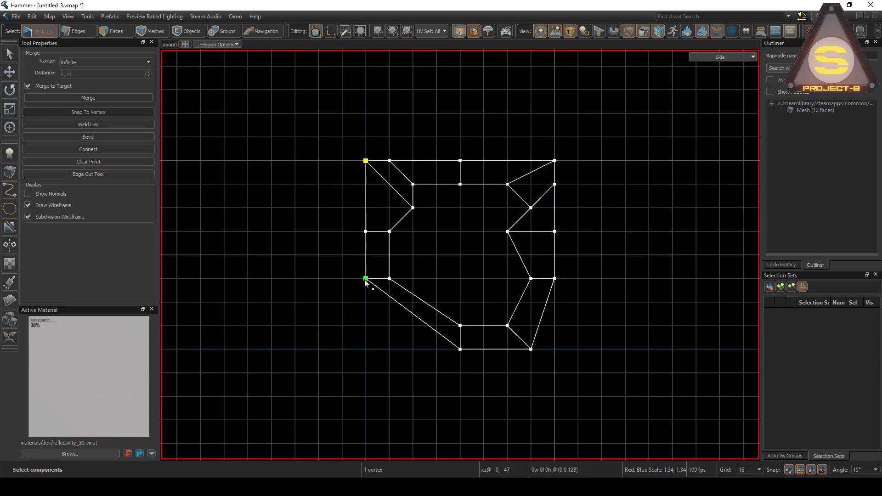
key(Down)
key(Down)
key(Down)
click(533, 350)
key(Right)
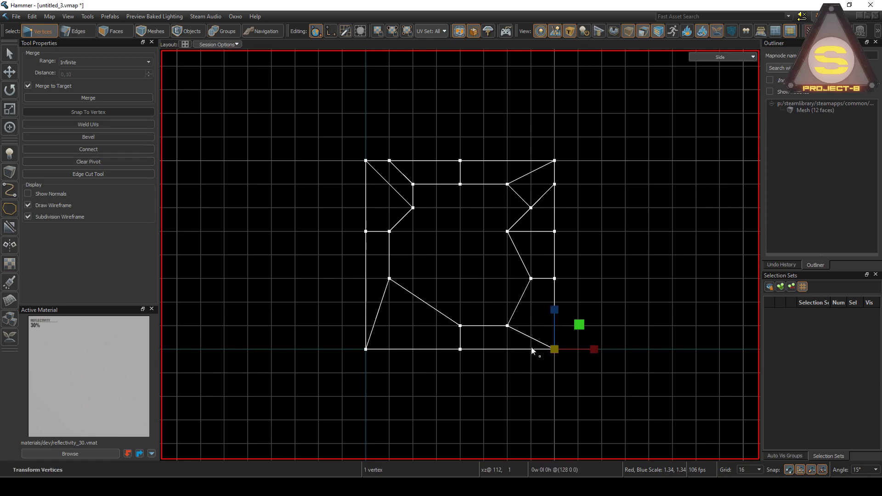
Delete the inner polygon face in the full-size 3D view to open an irregular hole in the wall.
click(466, 227)
key(ctrl+space)
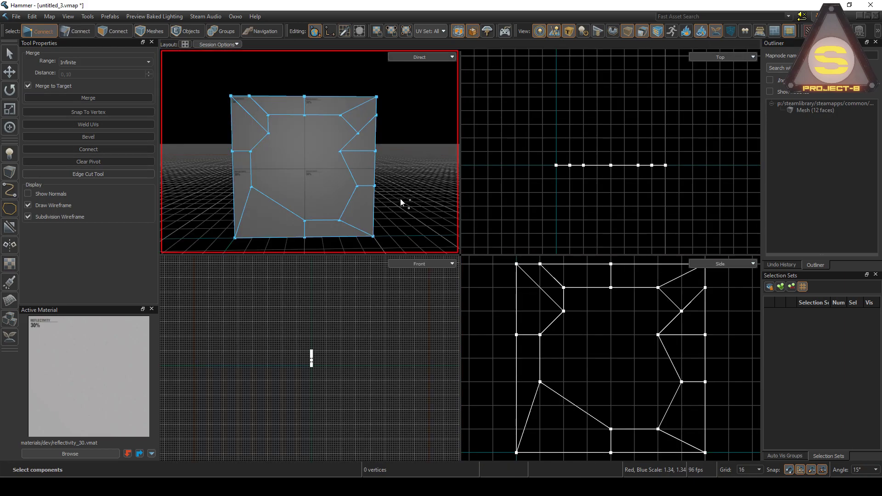
key(ctrl+space)
key(3)
click(419, 231)
key(Delete)
Select the hole's edge loop and the wall's outer edge loop, and extrude both 16 units to give the wall thickness.
key(2)
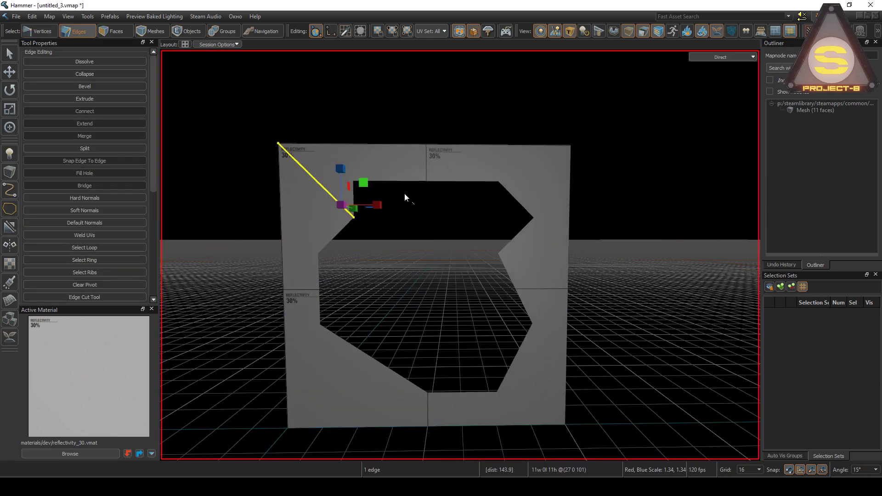
double_click(437, 179)
shift+double_click(448, 145)
alt+drag(448, 145, 440, 245)
click(12, 79)
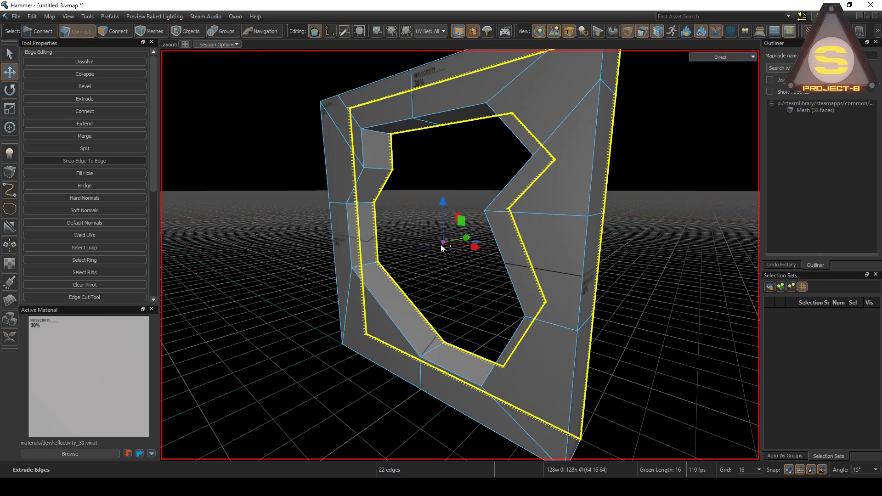
click(452, 258)
right_drag(453, 258, 460, 254)
alt+drag(459, 254, 299, 163)
key(1)
alt+drag(387, 267, 460, 255)
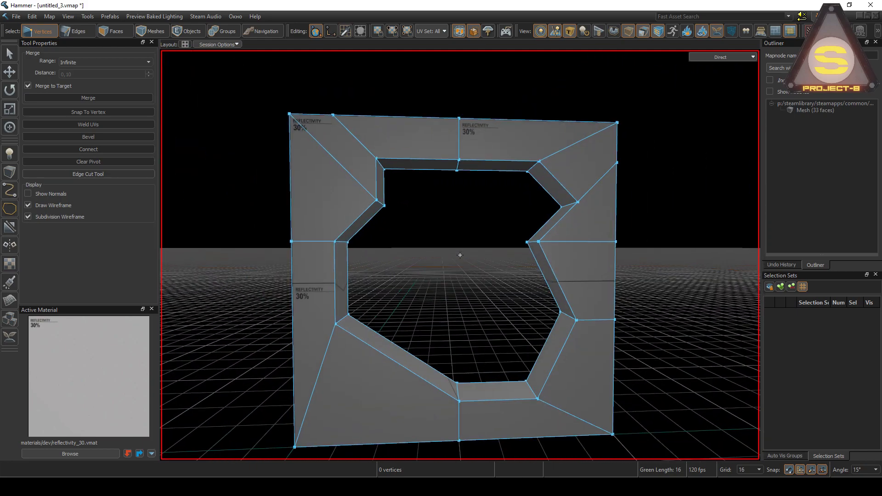
scroll(386, 267, down, 3)
scroll(407, 388, up, 2)
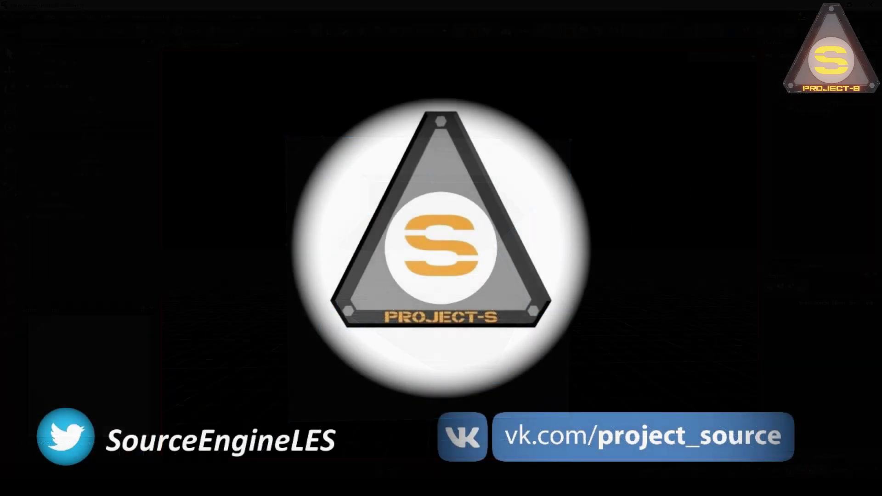